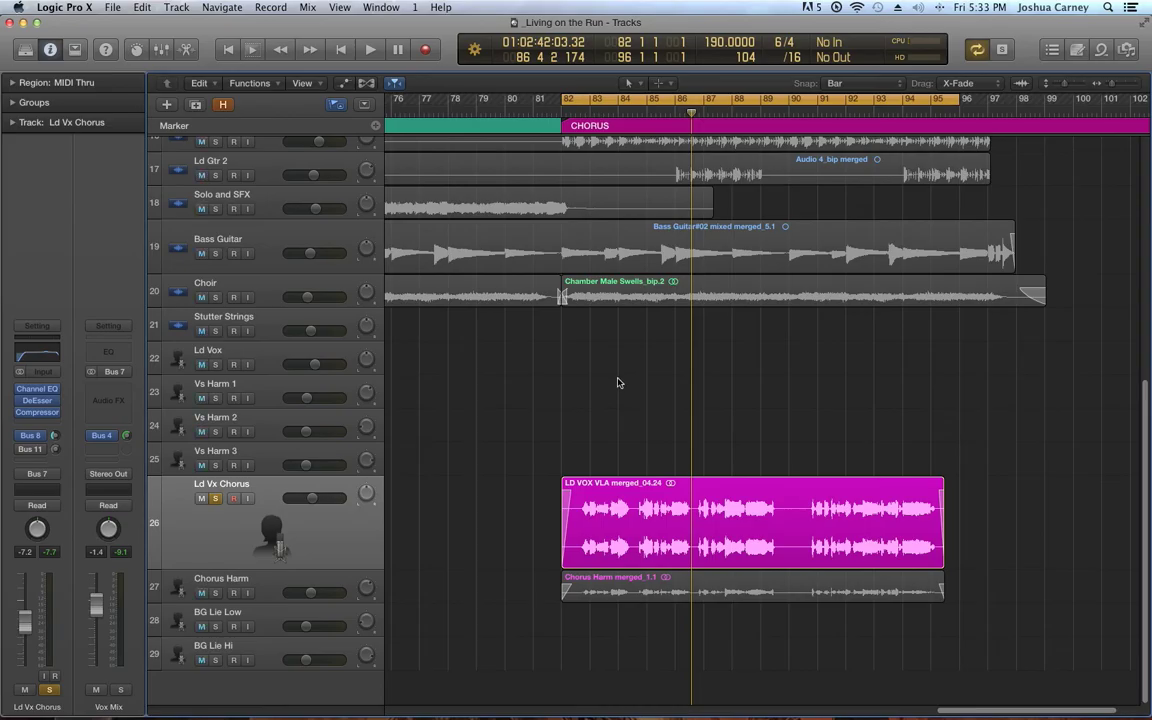
Select the Ld Vx Chorus track and raise its Bus 11 send to about -5.8 dB
key("space")
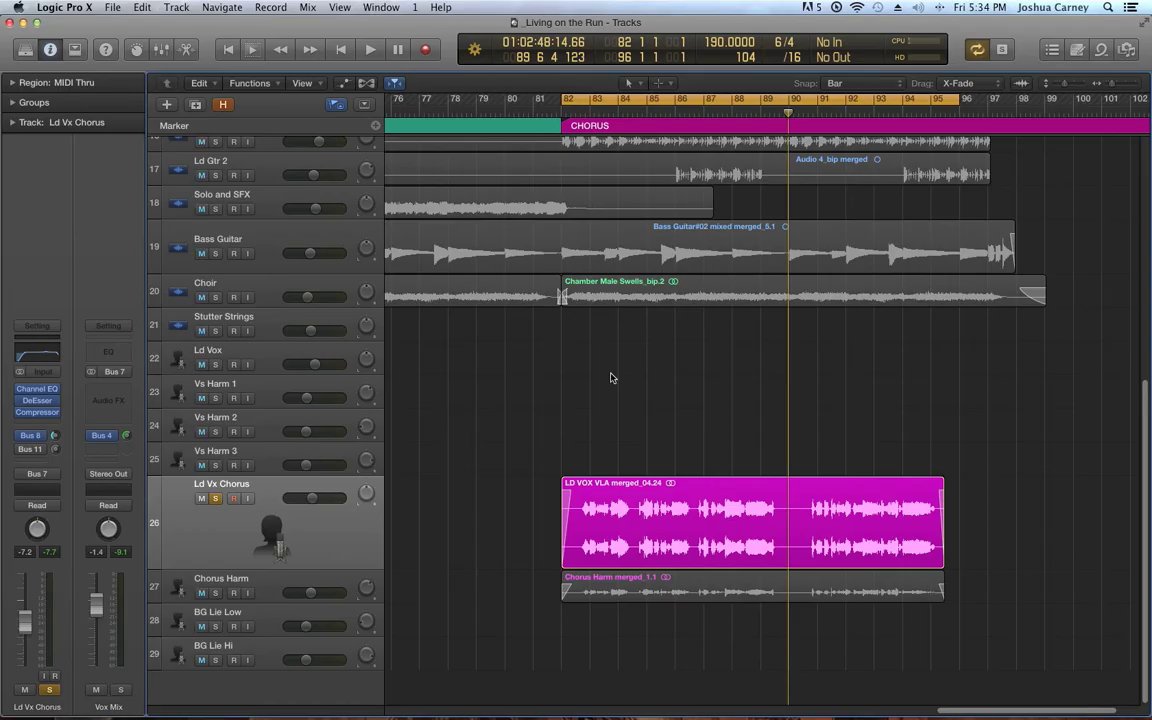
left_click(241, 548)
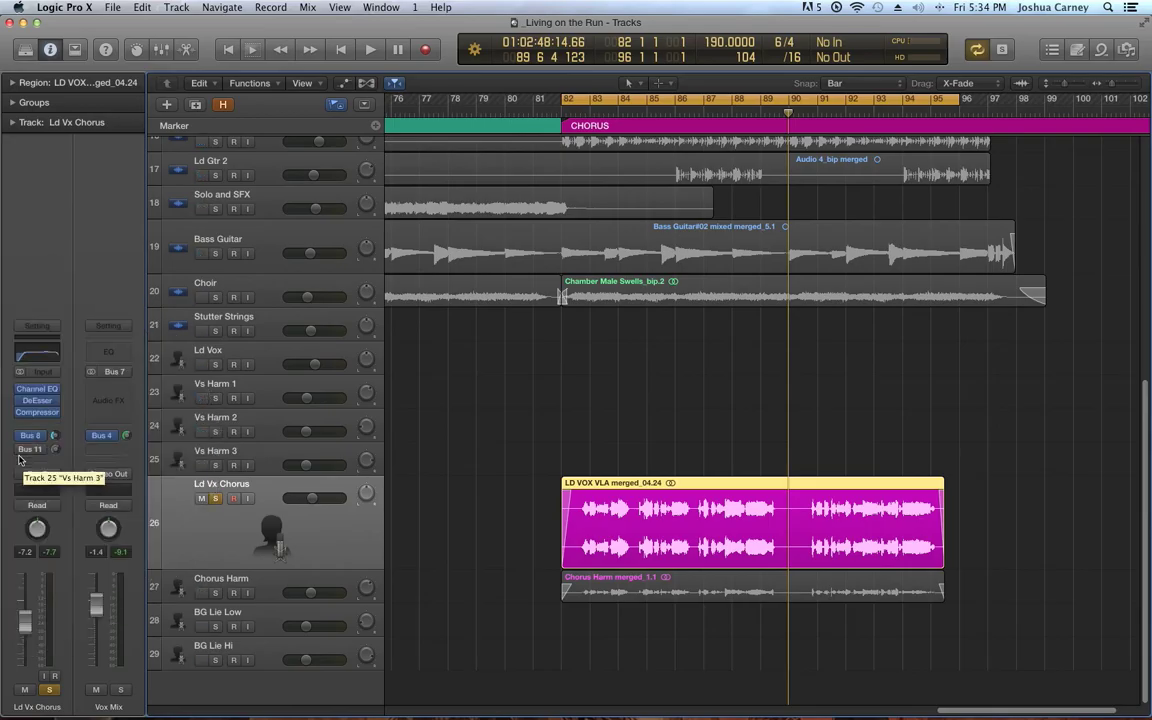
left_click_drag(54, 449, 58, 479)
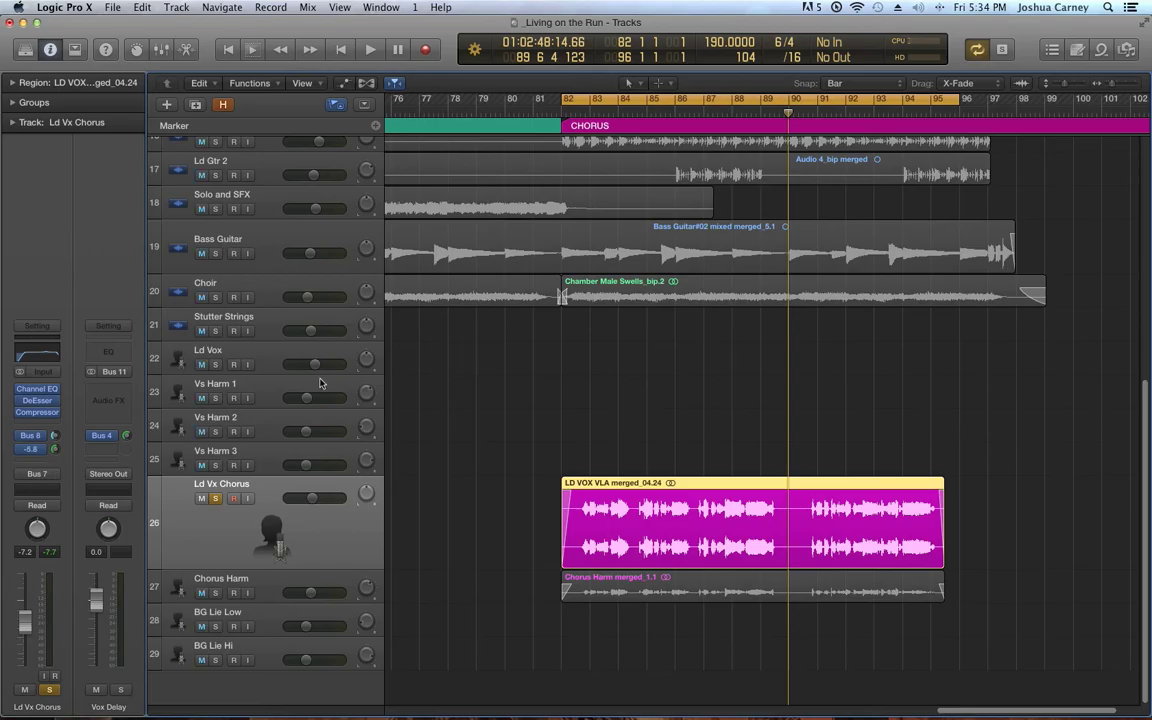
Show the mixer and insert a stereo Stereo Delay plug-in on the Vox Delay channel
key("x")
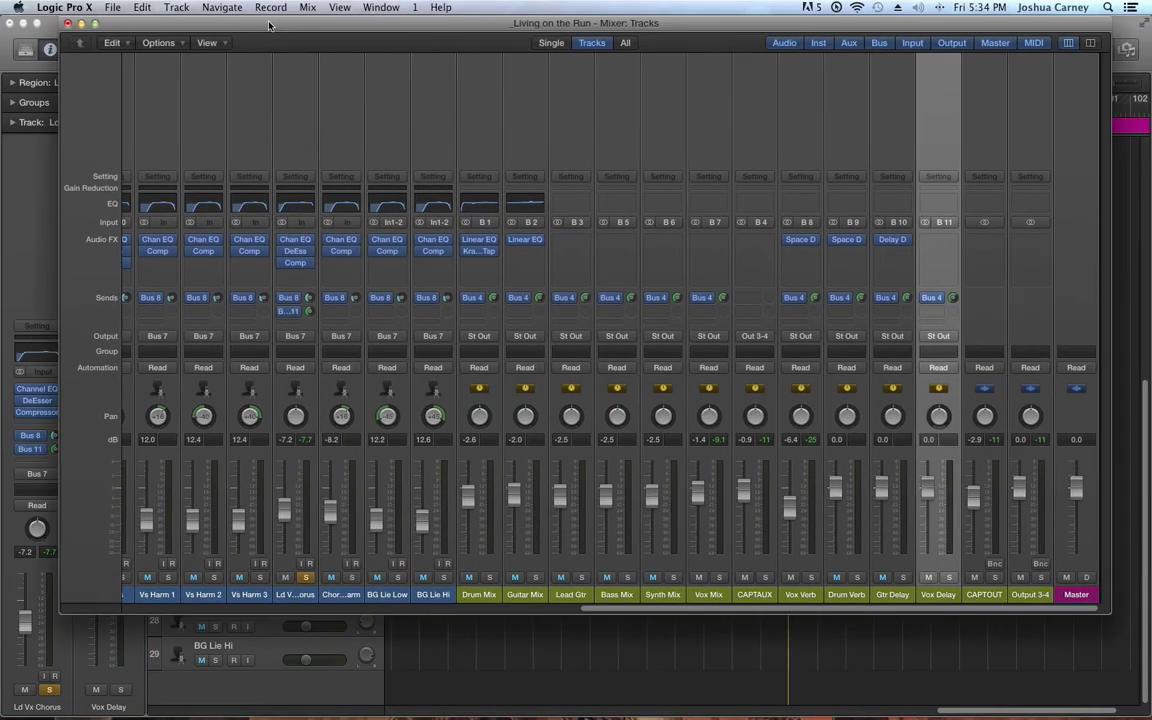
left_click_drag(926, 22, 692, 22)
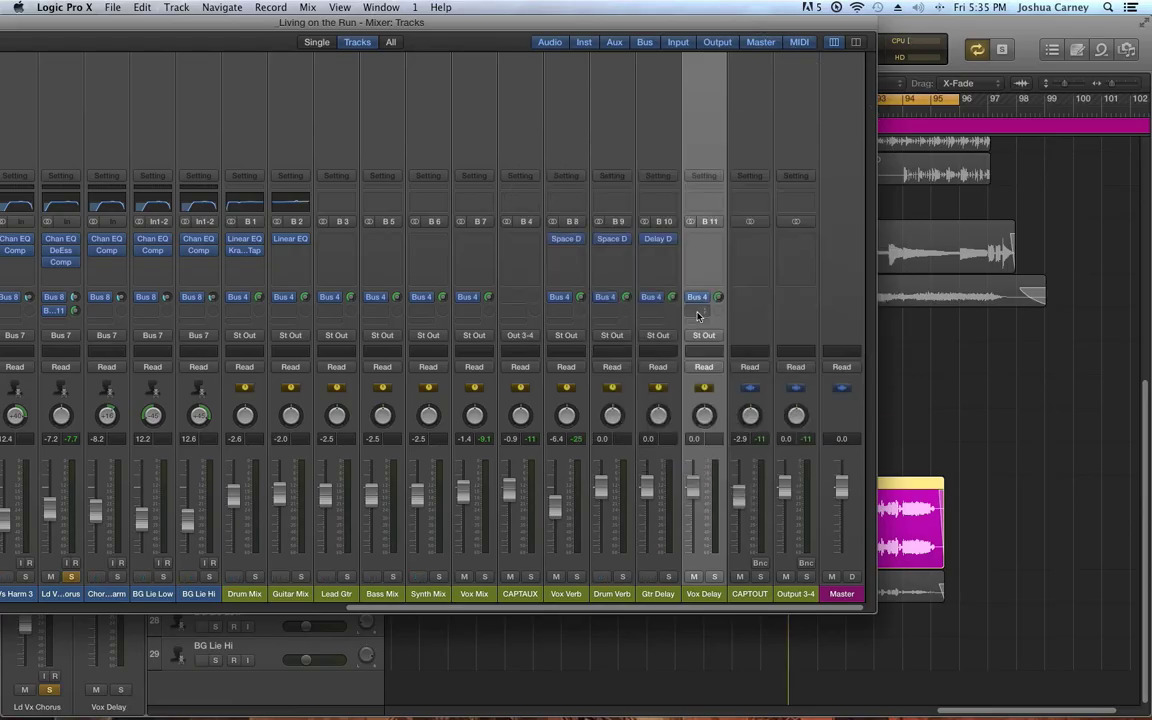
left_click(704, 237)
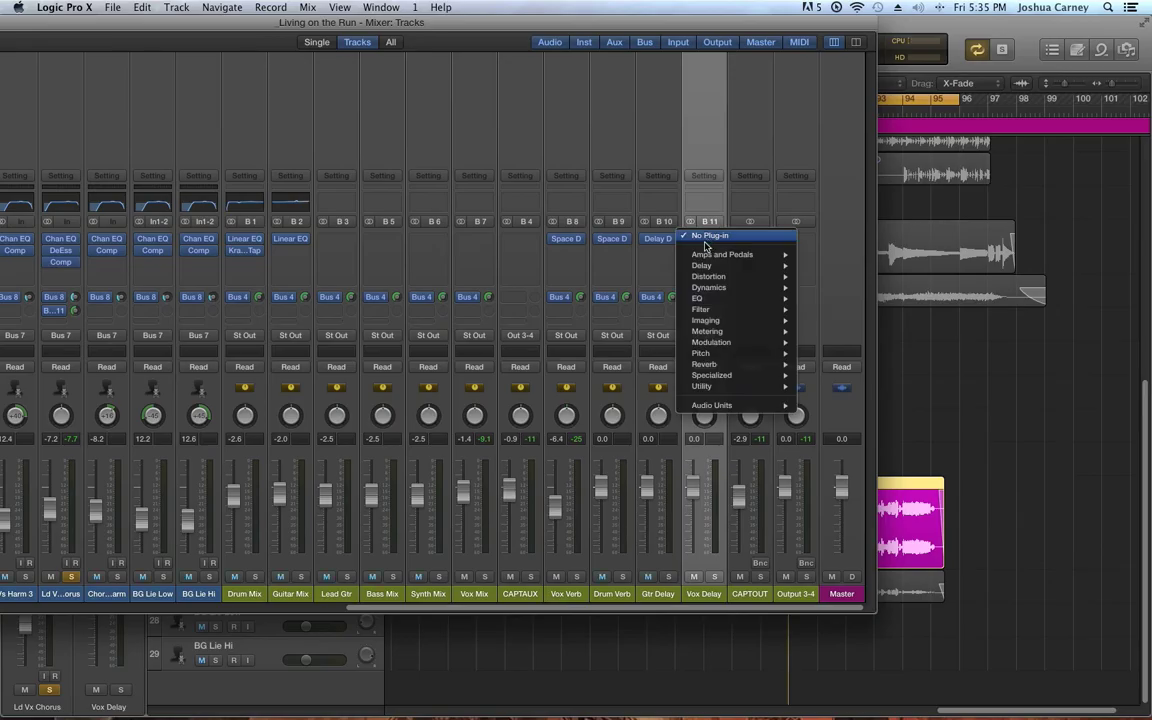
mouse_move(702, 266)
mouse_move(839, 301)
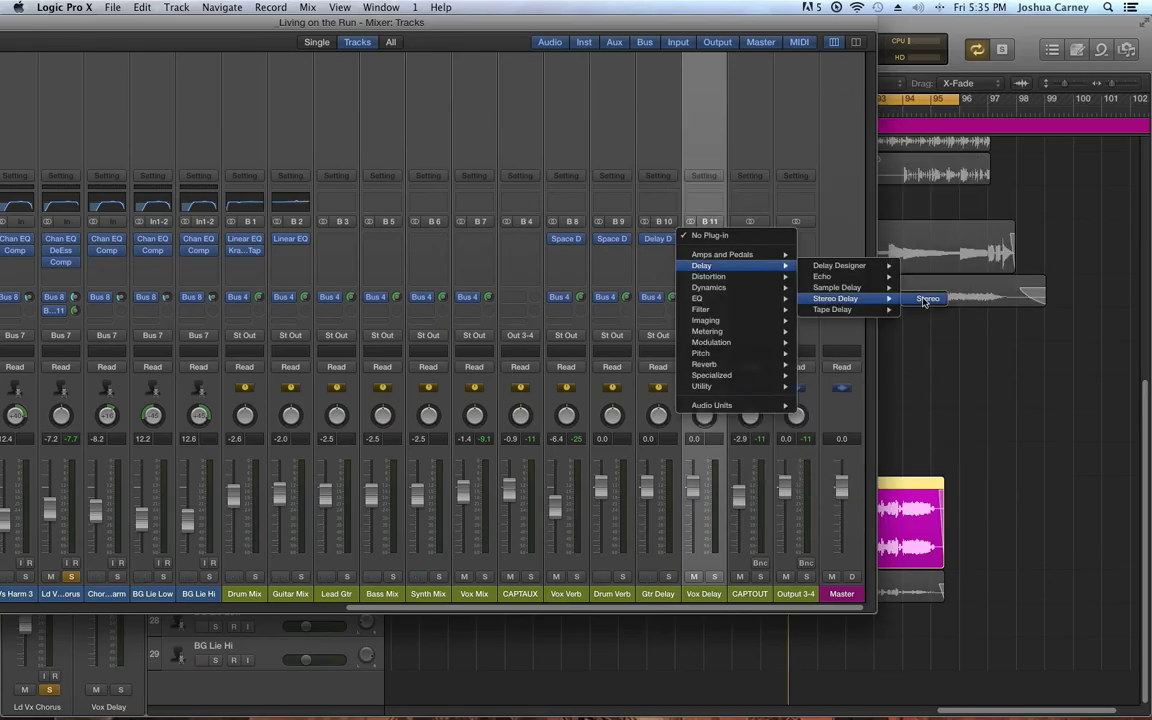
left_click(925, 300)
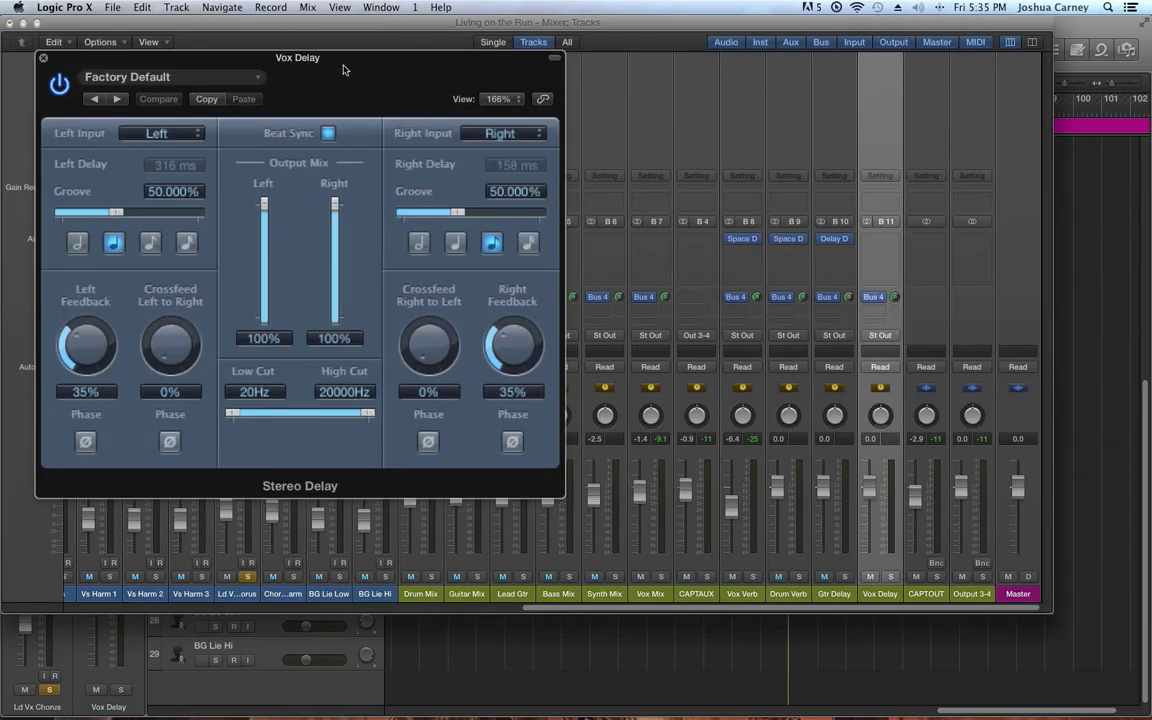
Enlarge the Stereo Delay plug-in window to 200% and reposition it over the mixer
left_click_drag(300, 57, 291, 33)
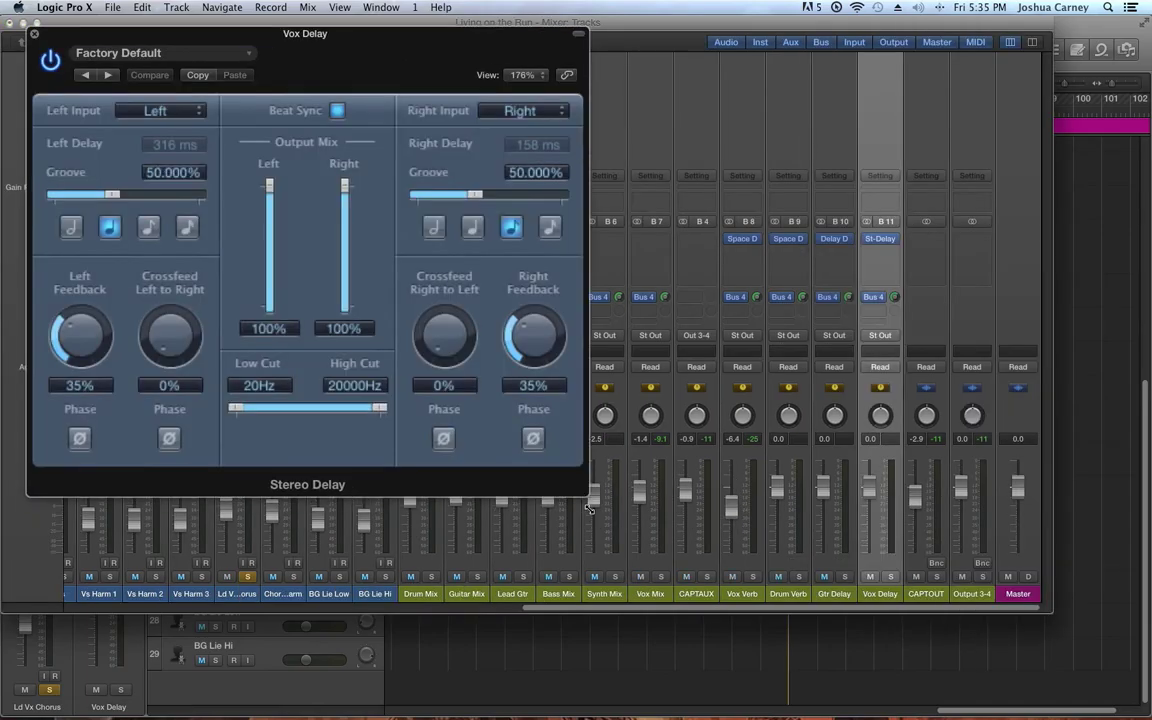
left_click(535, 73)
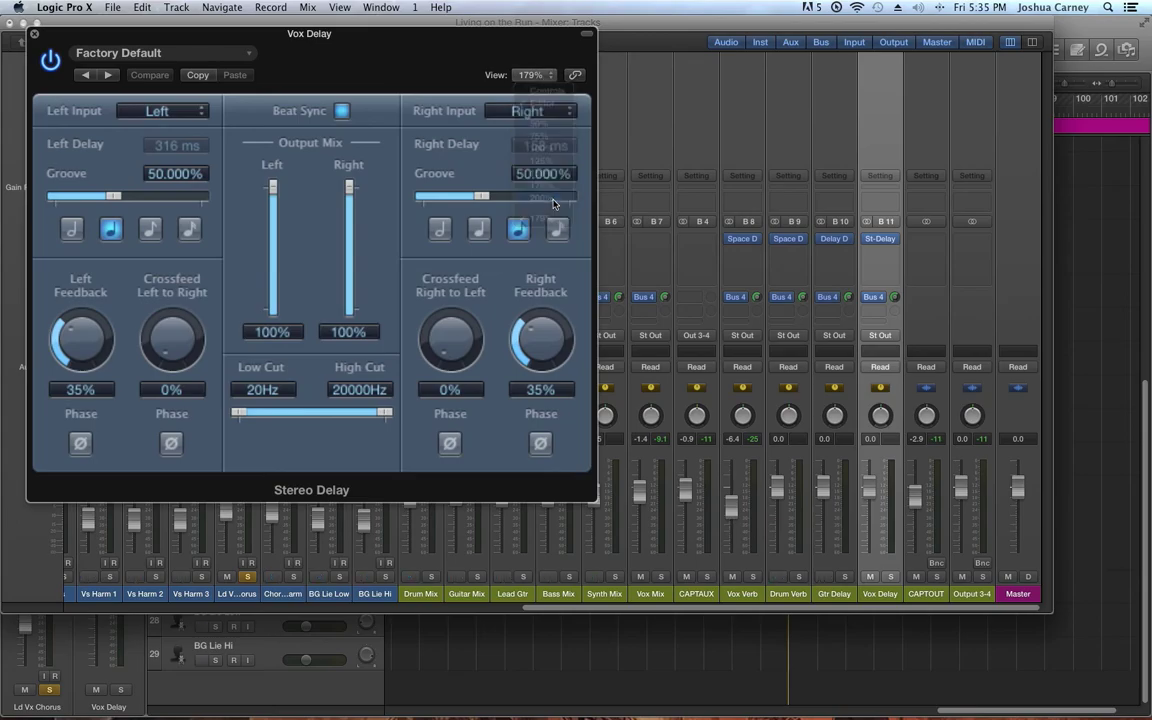
left_click(541, 198)
left_click_drag(359, 33, 529, 66)
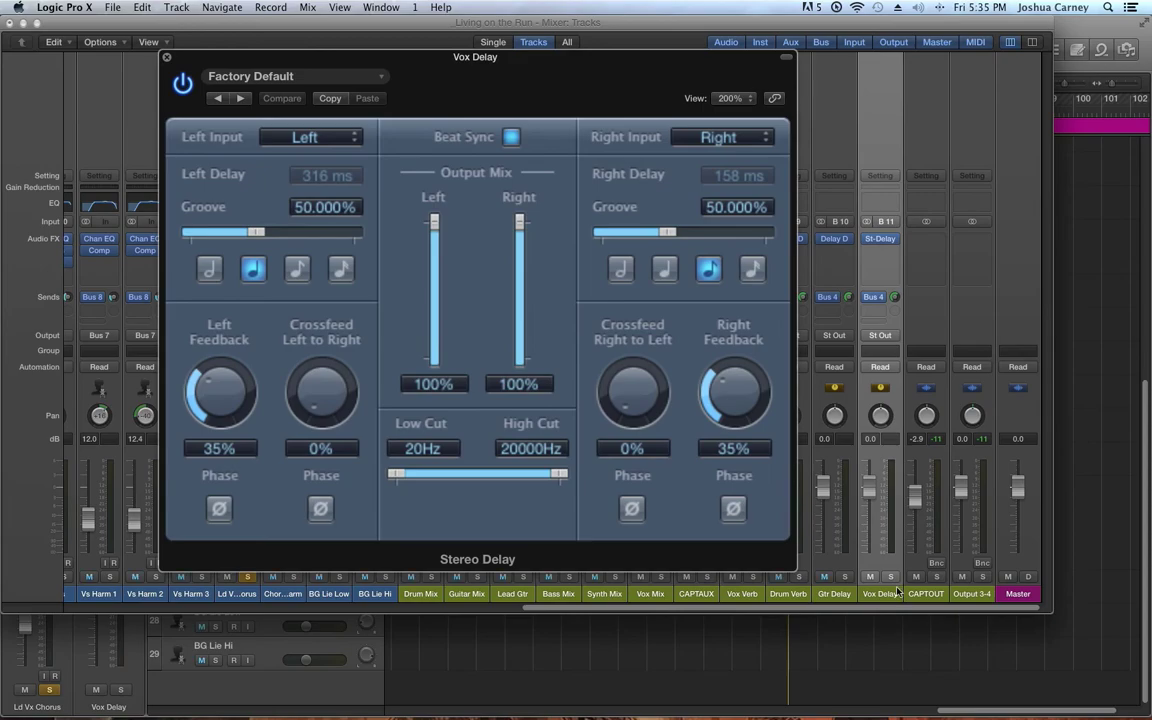
Filter the delay with a low cut of 240 Hz and a high cut of 1500 Hz
left_click(808, 526)
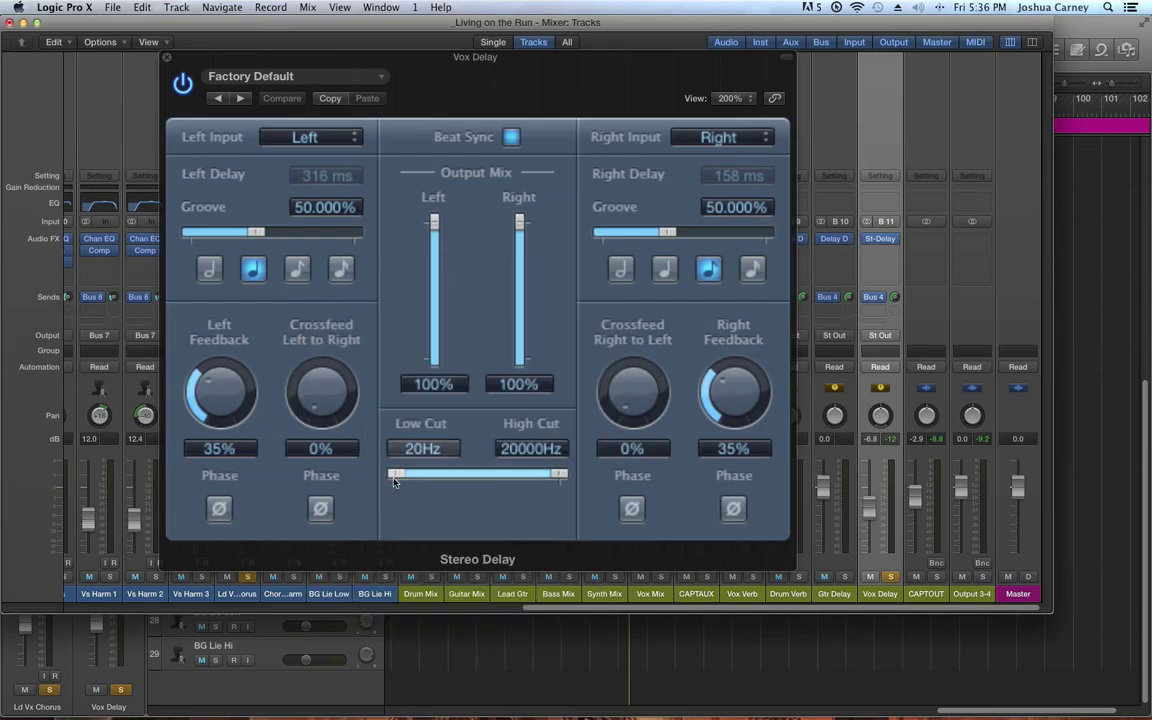
left_click_drag(400, 474, 478, 474)
left_click_drag(558, 474, 491, 486)
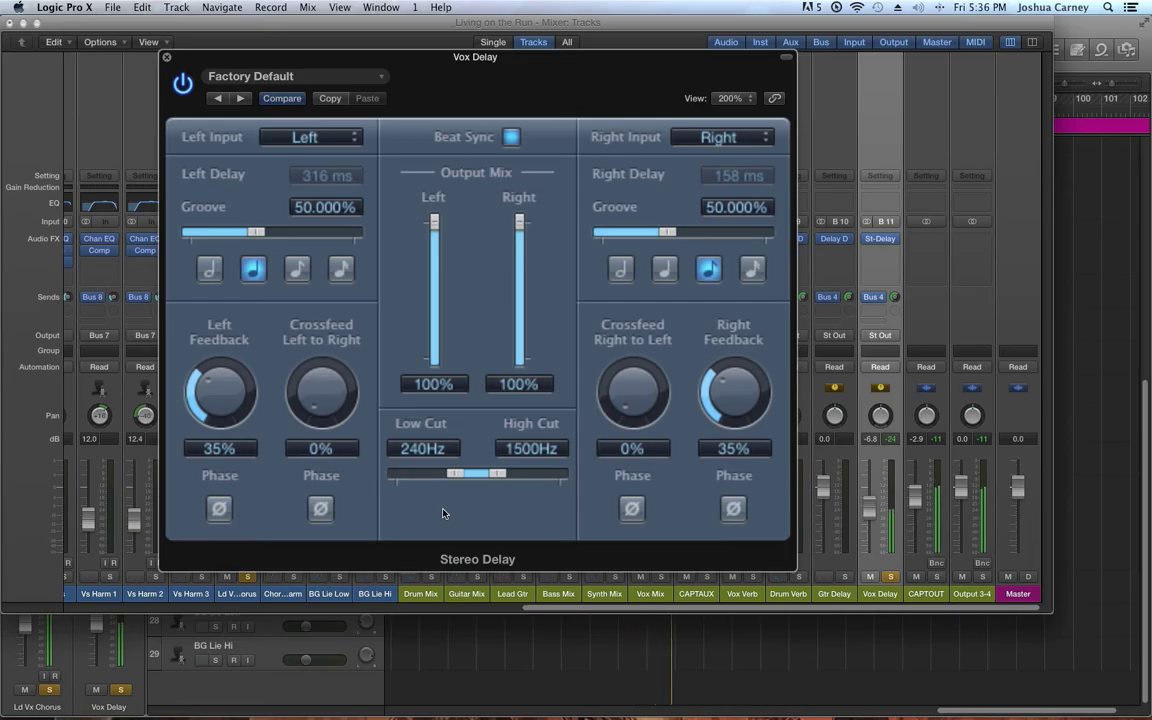
Unsolo the Ld Vx Chorus channel and adjust the delay's high cut to 2100 Hz
left_click_drag(392, 62, 396, 28)
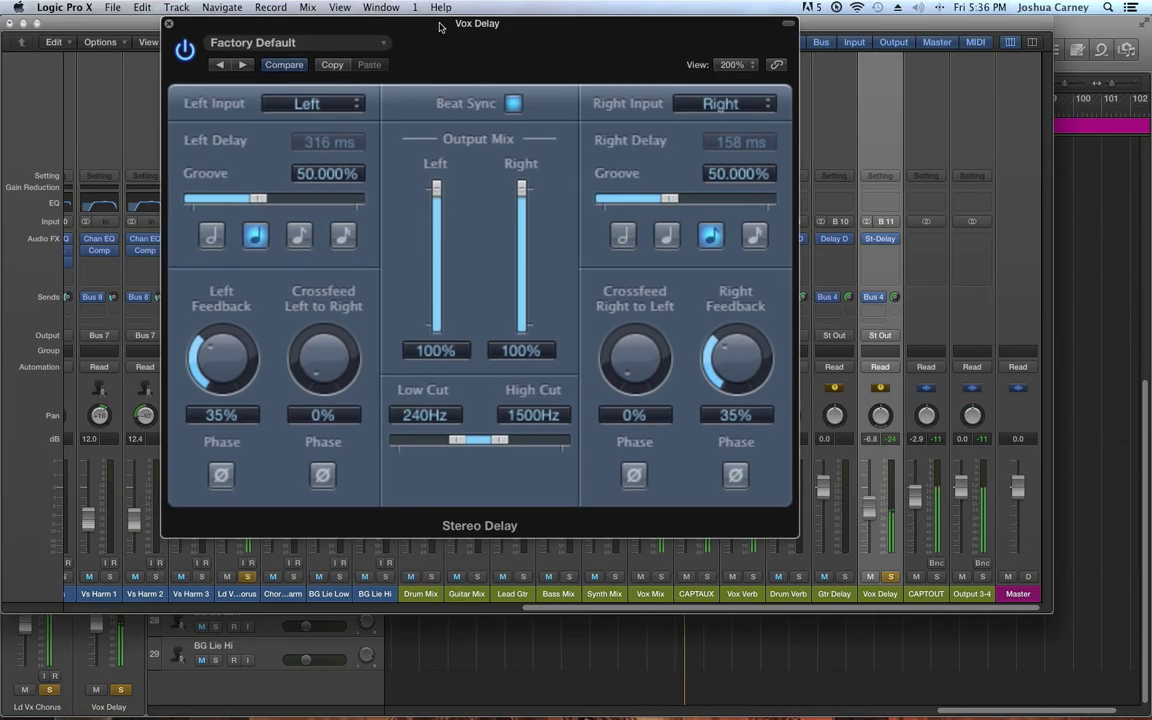
left_click(246, 577)
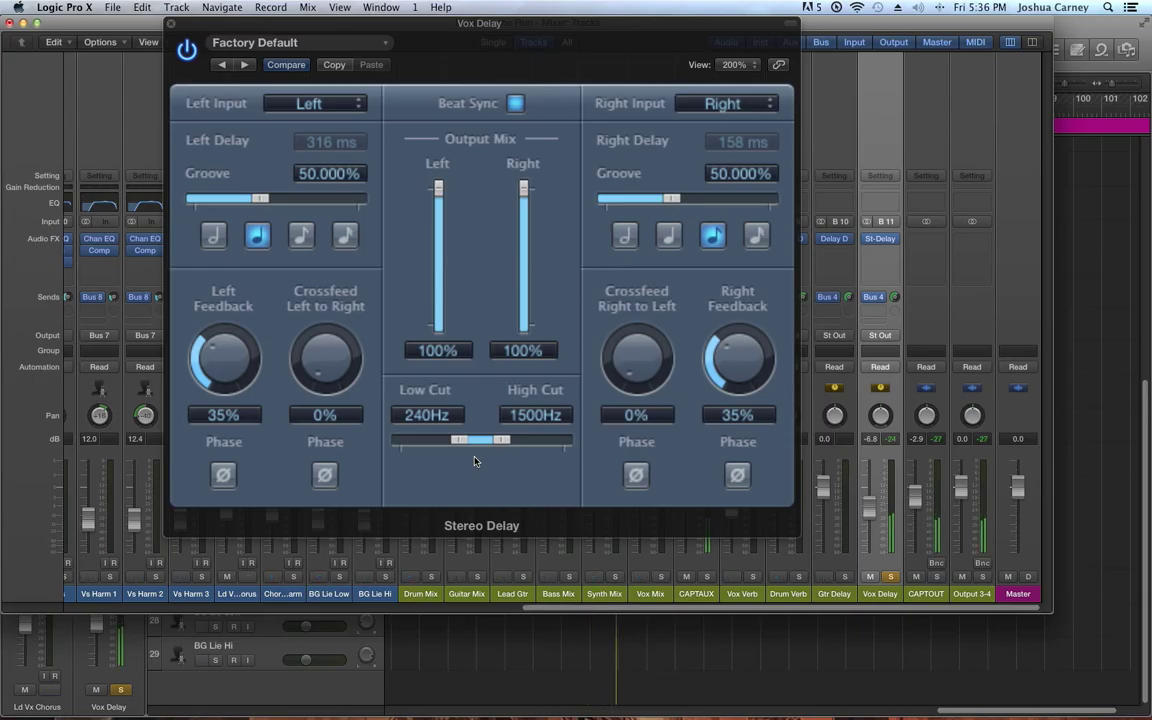
mouse_move(503, 440)
left_mouse_down()
mouse_move(515, 440)
mouse_move(484, 443)
left_mouse_up()
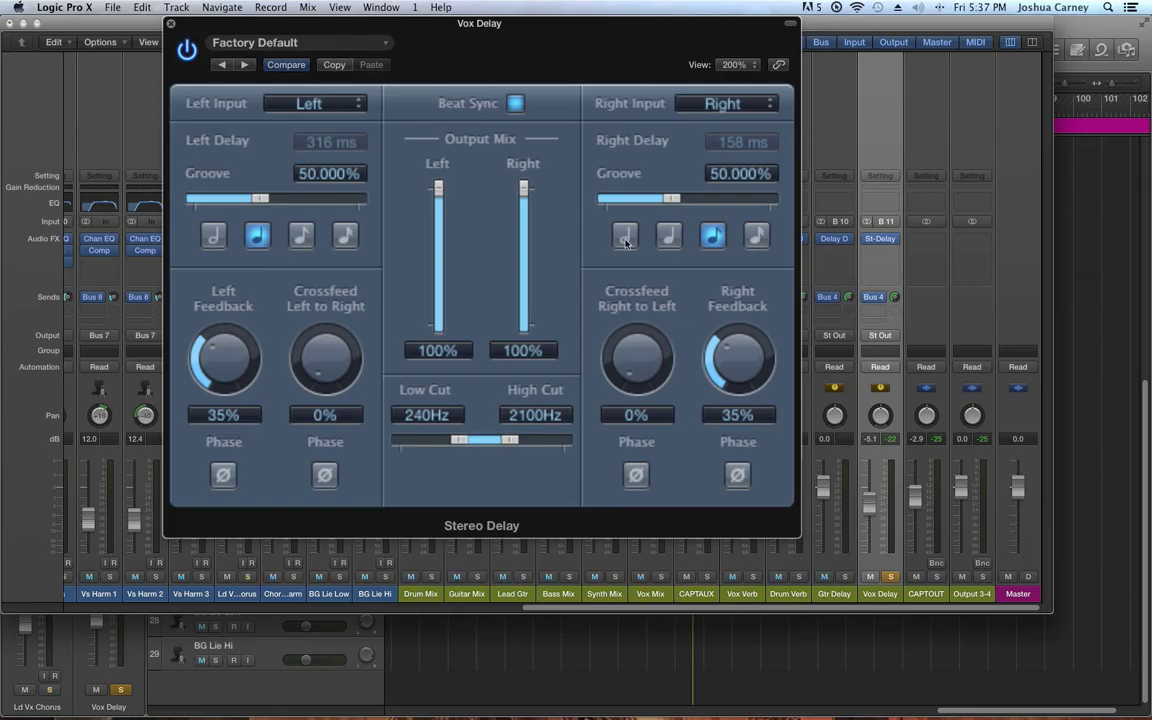
Toggle Beat Sync off and on to compare free delay times with tempo-synced ones, leaving it on
left_click(514, 104)
left_click(515, 104)
left_click(515, 104)
left_click(515, 104)
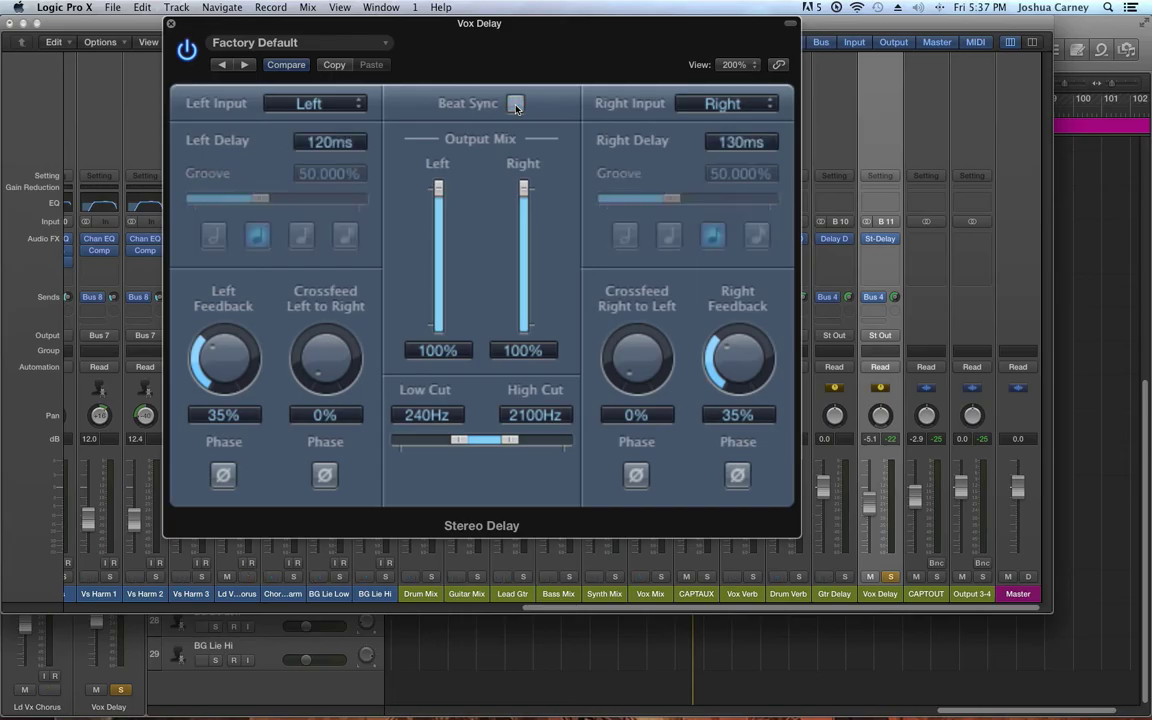
left_click(515, 104)
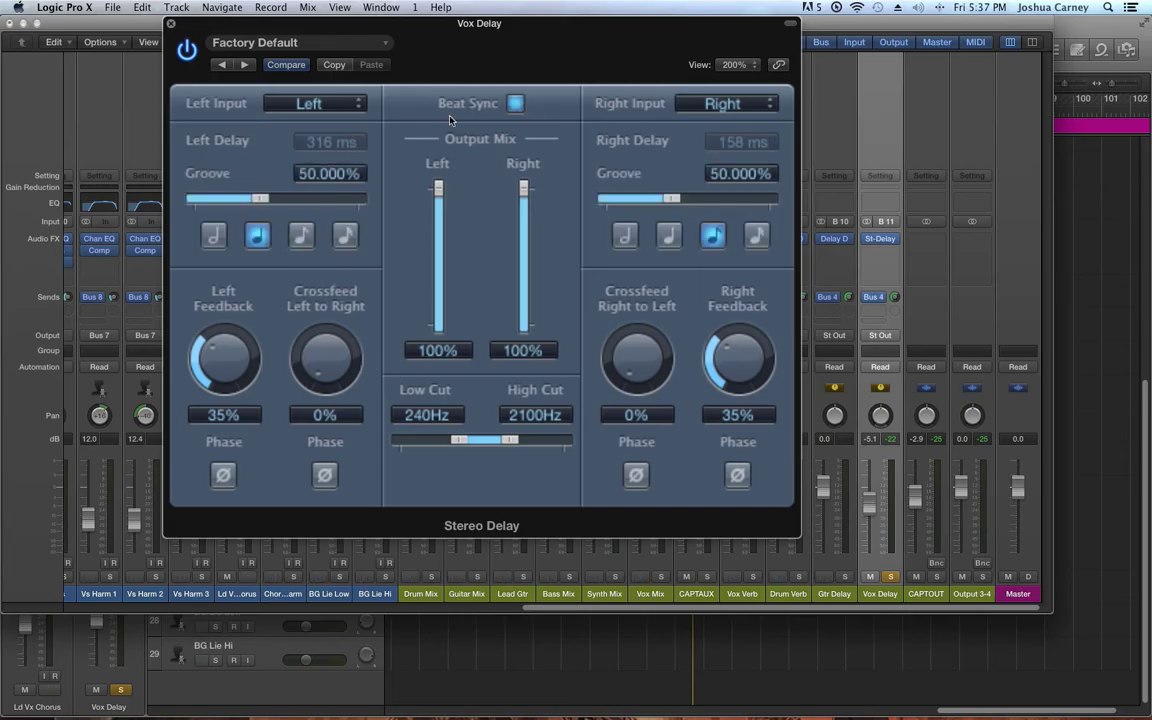
left_click(515, 104)
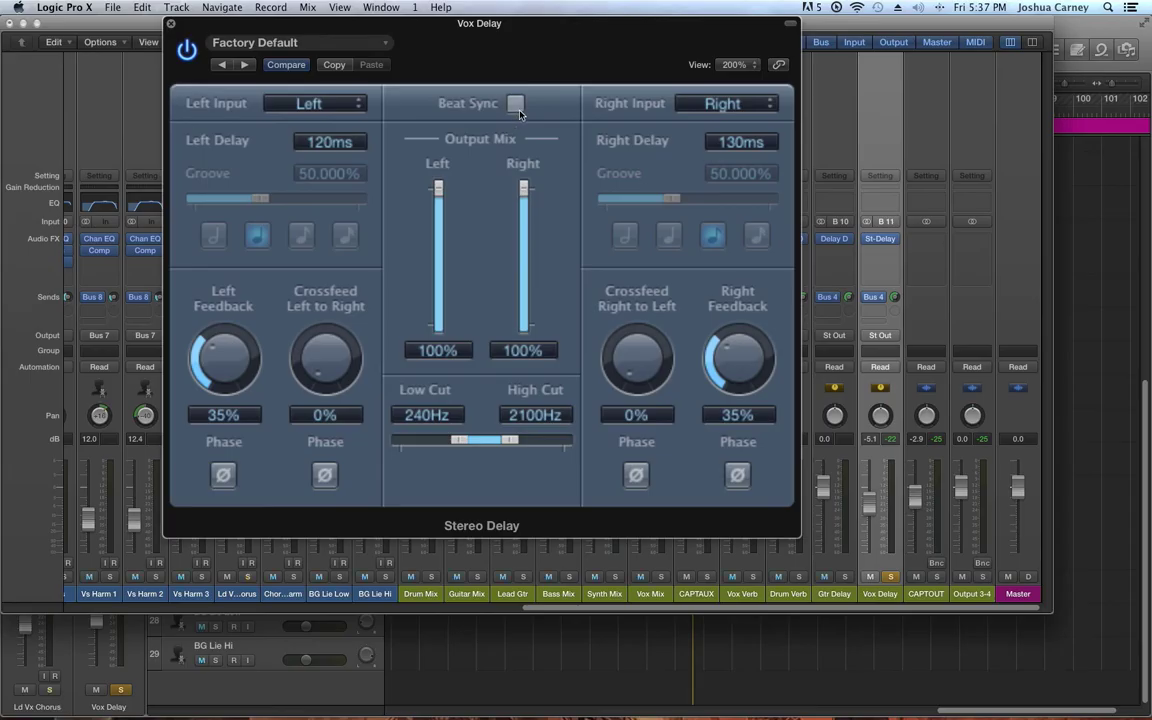
left_click(515, 103)
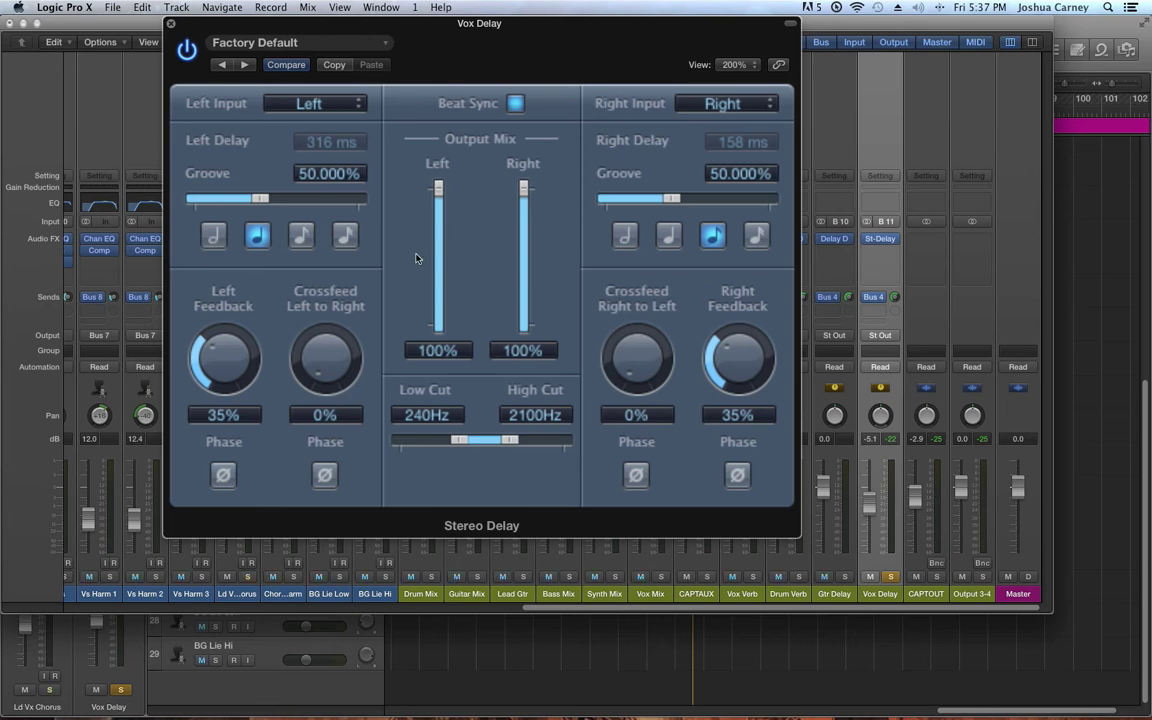
Set the left delay to a half note and the right delay to a quarter note
mouse_move(824, 243)
left_click(824, 243)
left_click(214, 236)
left_click(669, 236)
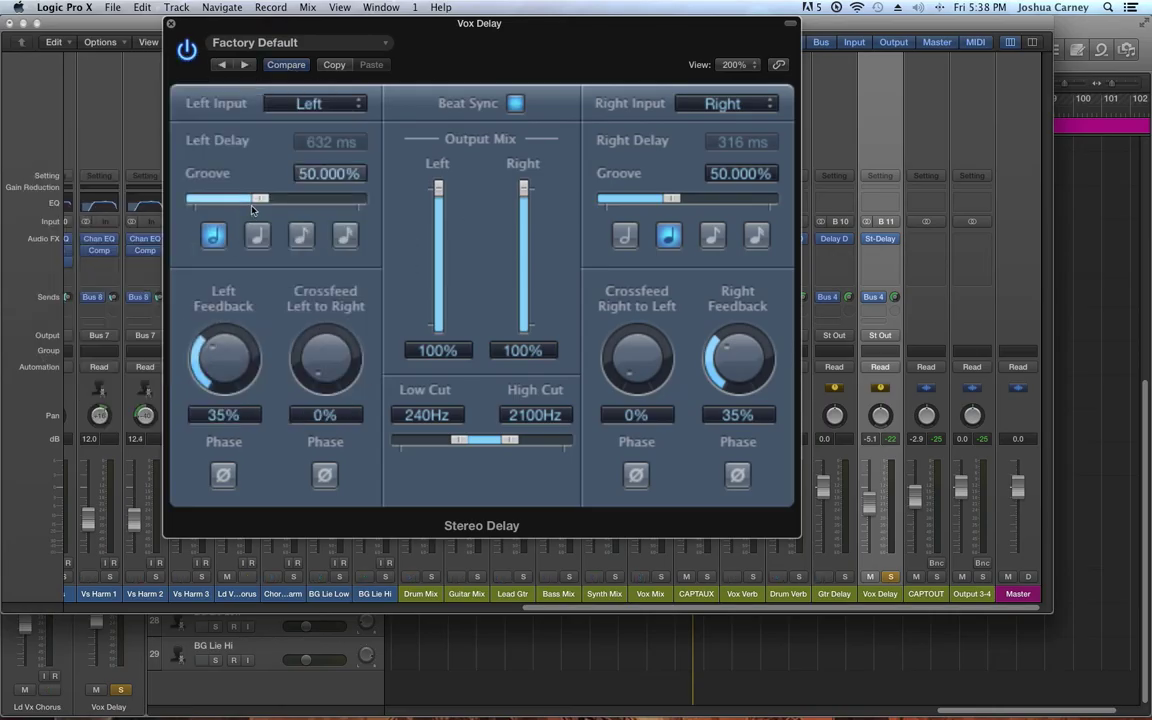
Try a left delay groove of 39.333%, and restore it to 50%
left_click_drag(292, 205, 221, 203)
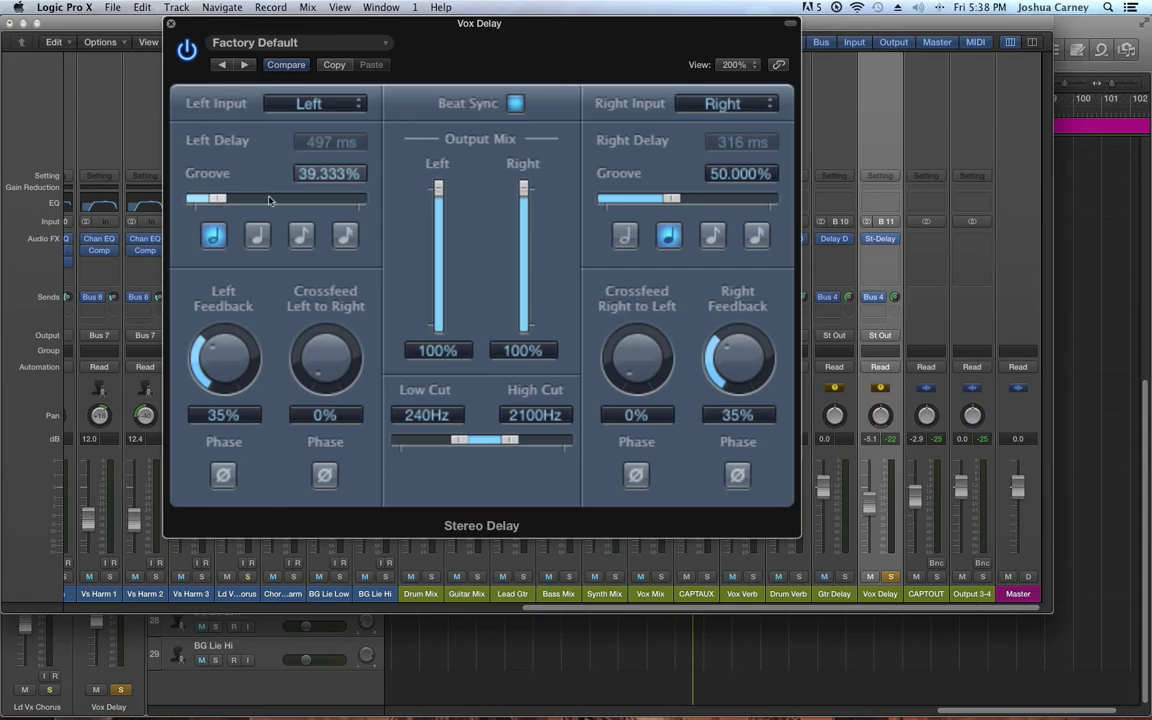
double_click(318, 177)
type("50")
key("Return")
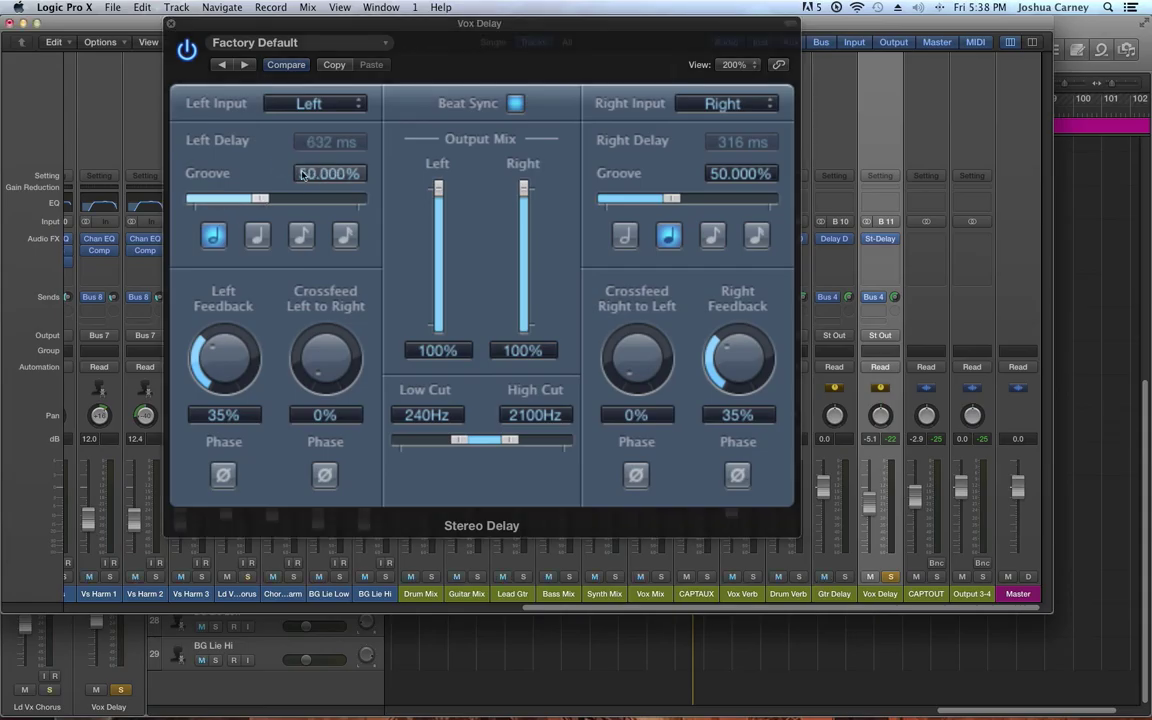
Try a quarter-note left delay and a right delay groove of 70.333%, and reset the groove to its default
left_click(257, 236)
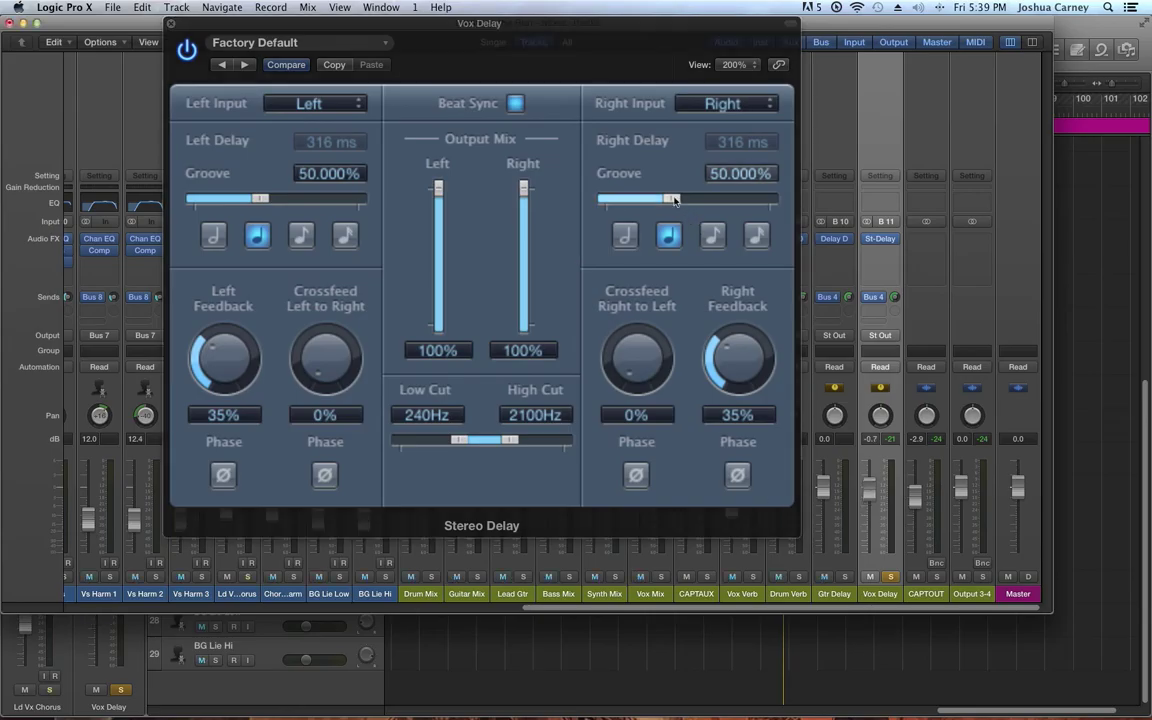
left_click_drag(673, 201, 689, 205)
left_click_drag(706, 207, 750, 208)
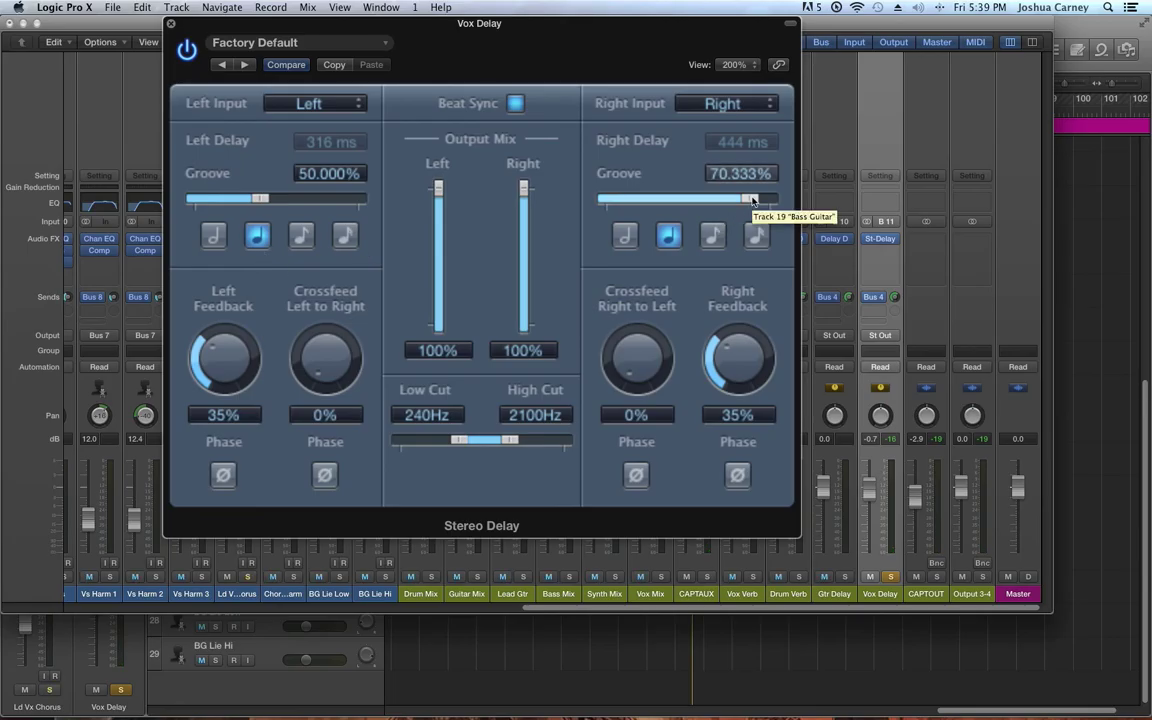
left_click(753, 200, "alt")
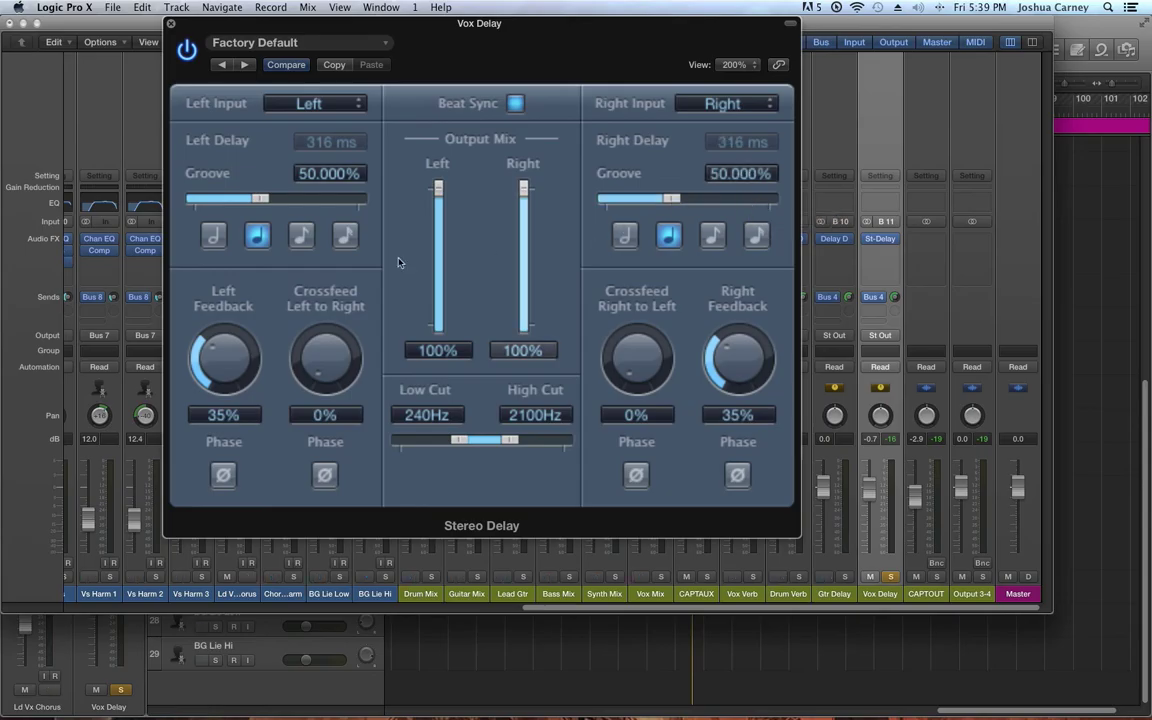
Set the left delay to a half note and the high cut to 2800 Hz
left_click(211, 234)
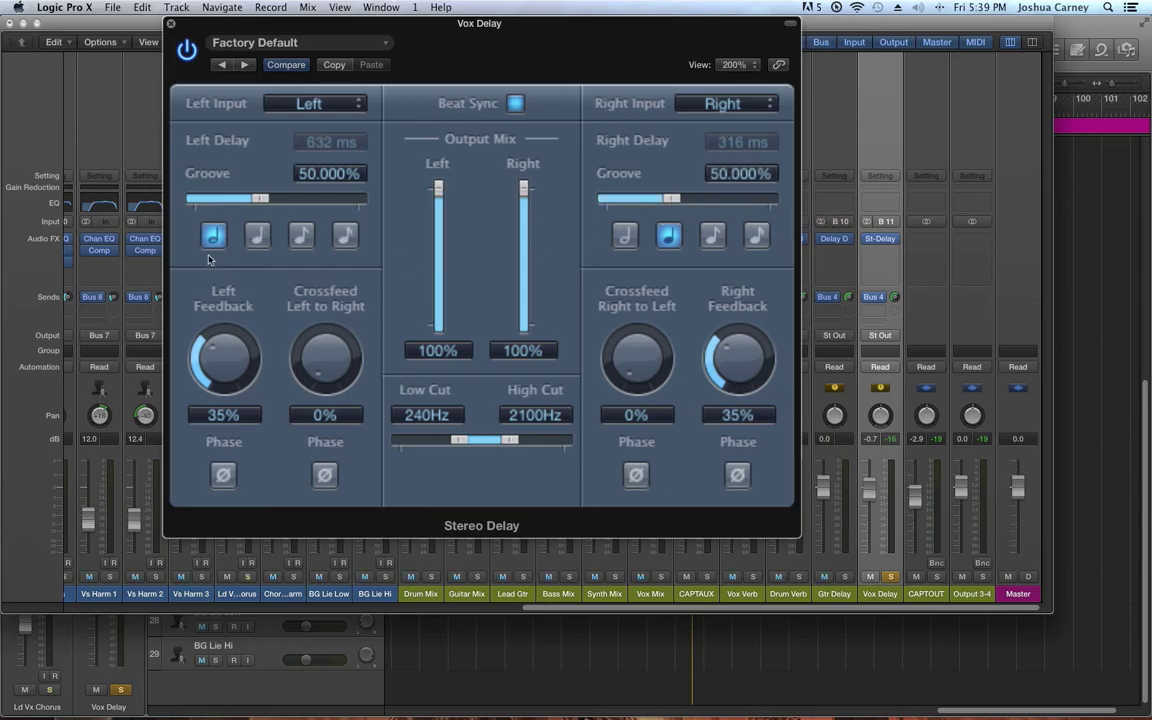
left_click_drag(511, 441, 518, 441)
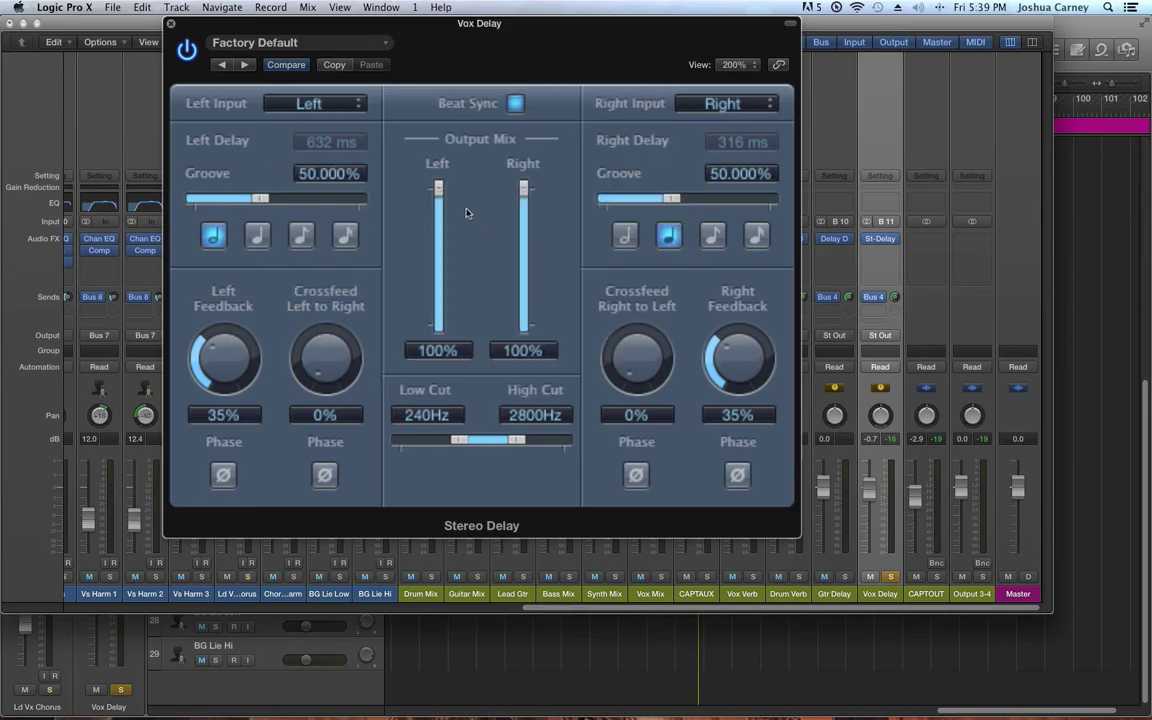
Try lowering the left and right output mix levels to 0% and the left to 28%, returning both to 100%
left_click_drag(437, 187, 463, 393)
left_click_drag(524, 186, 528, 350)
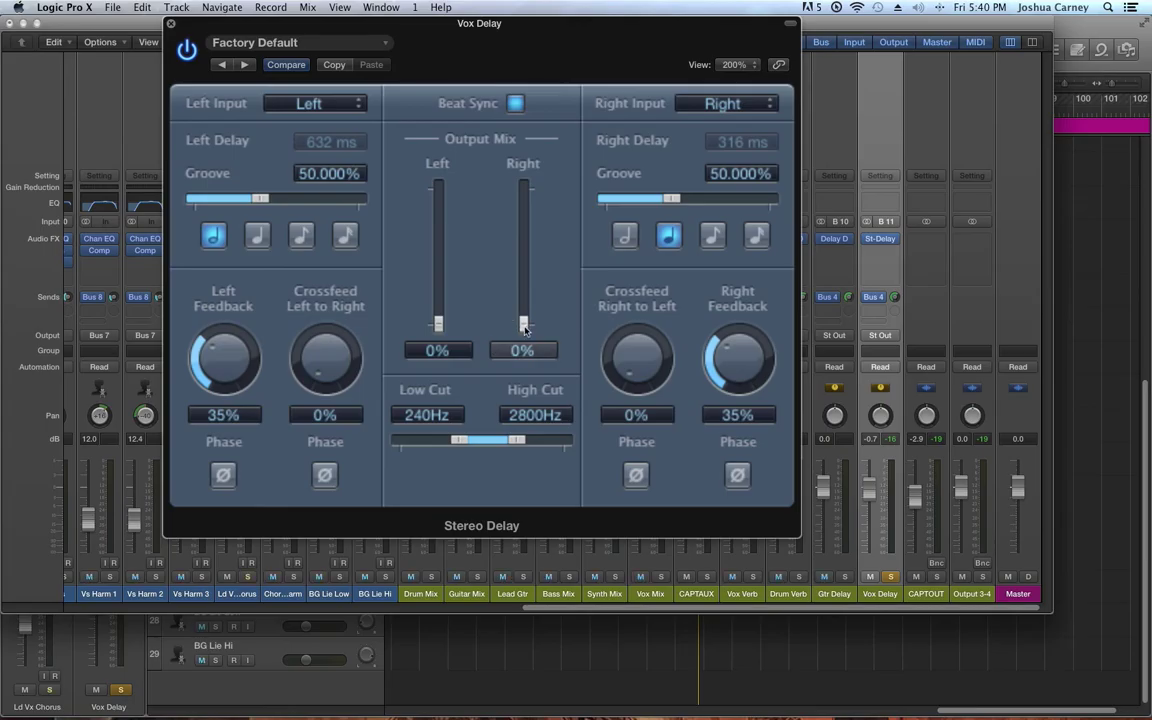
left_click_drag(524, 328, 524, 188)
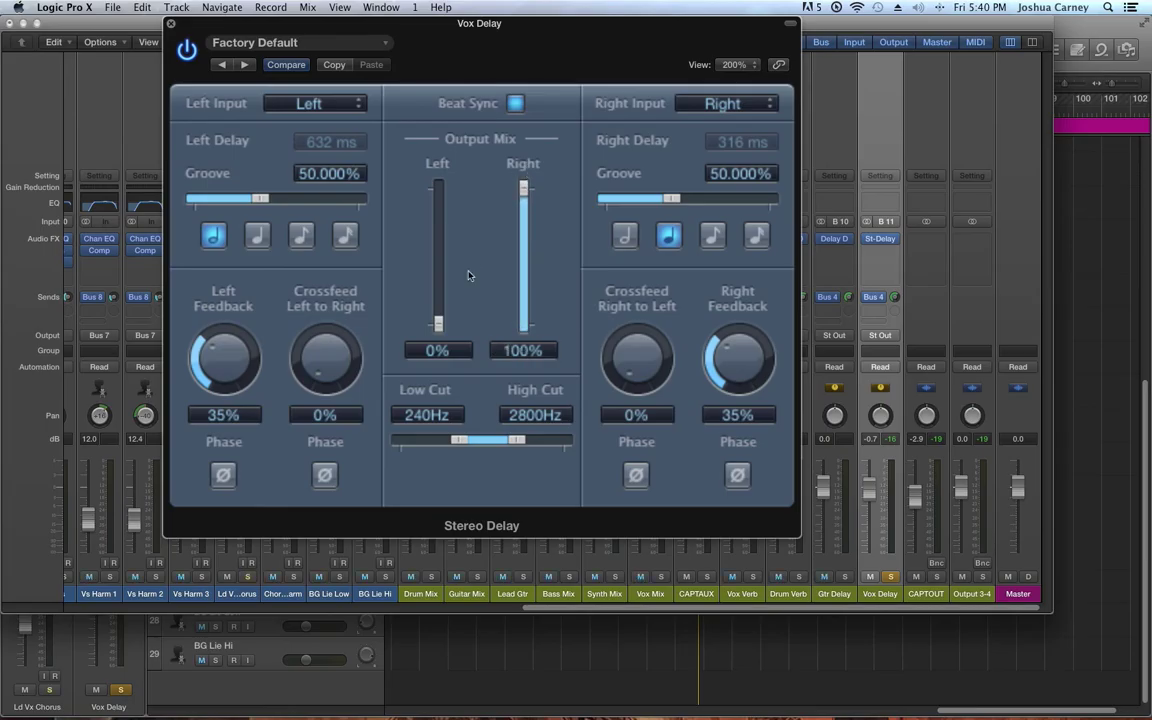
left_click_drag(440, 325, 438, 188)
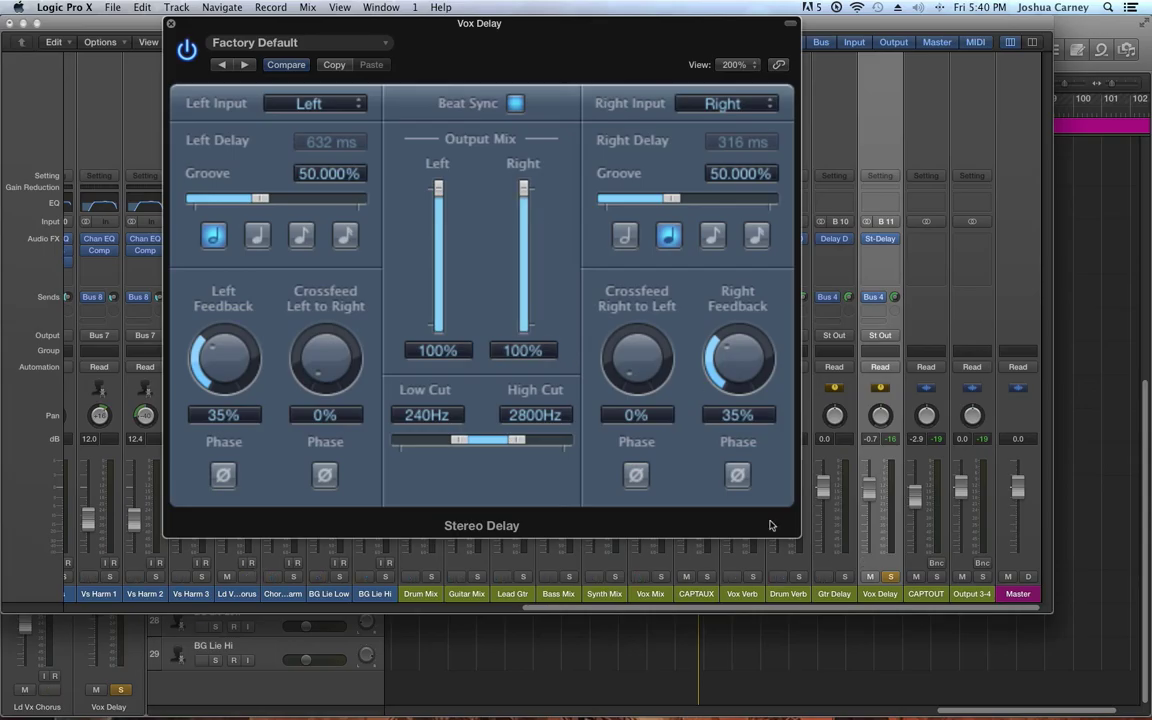
left_click_drag(441, 210, 452, 300)
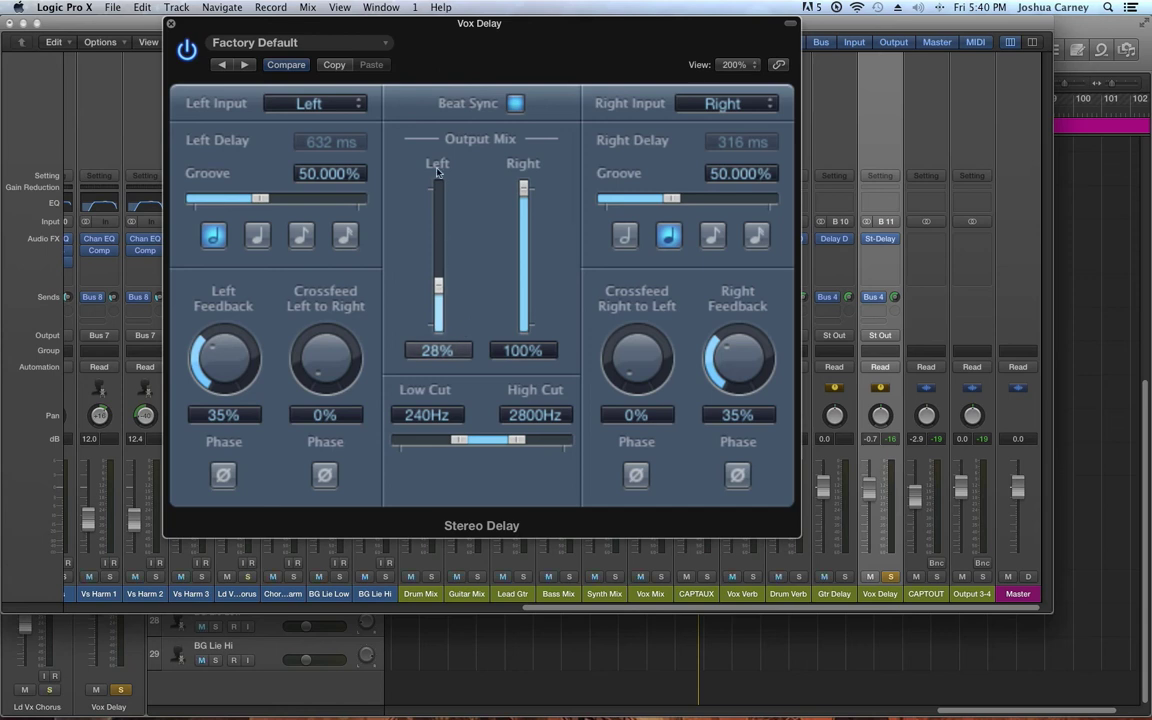
left_click_drag(440, 291, 450, 190)
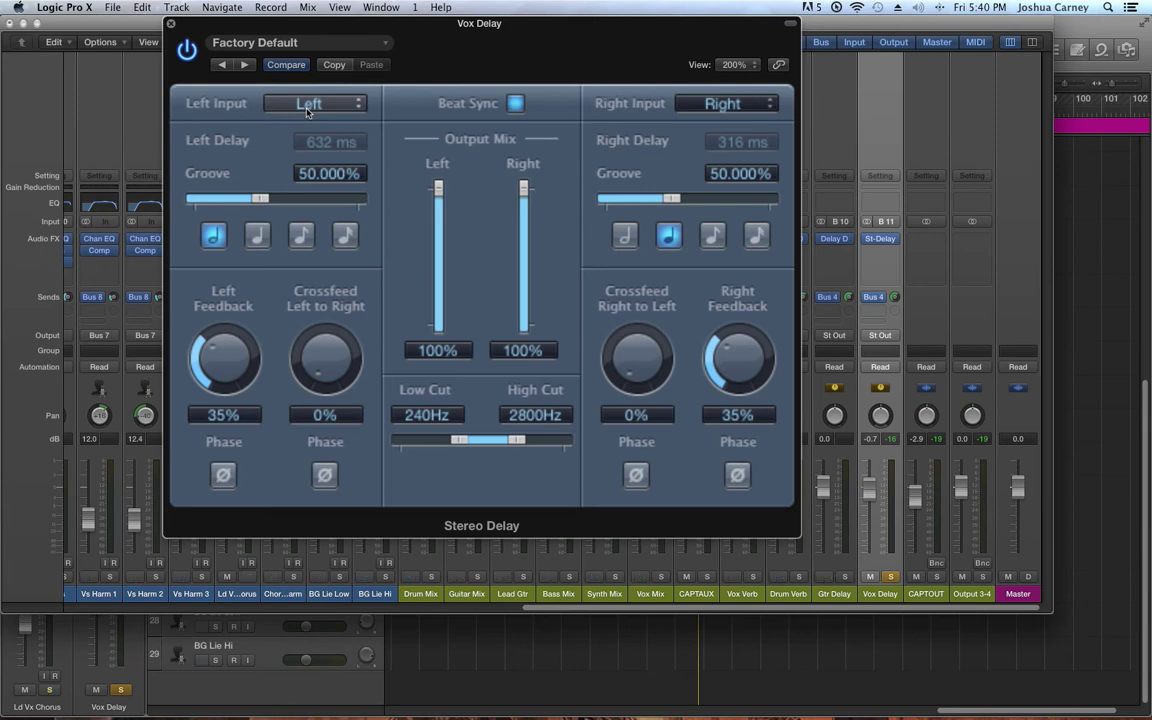
Swap the delay's input channels, setting the left input to Right and the right input to Left
left_click(307, 111)
left_click(280, 117)
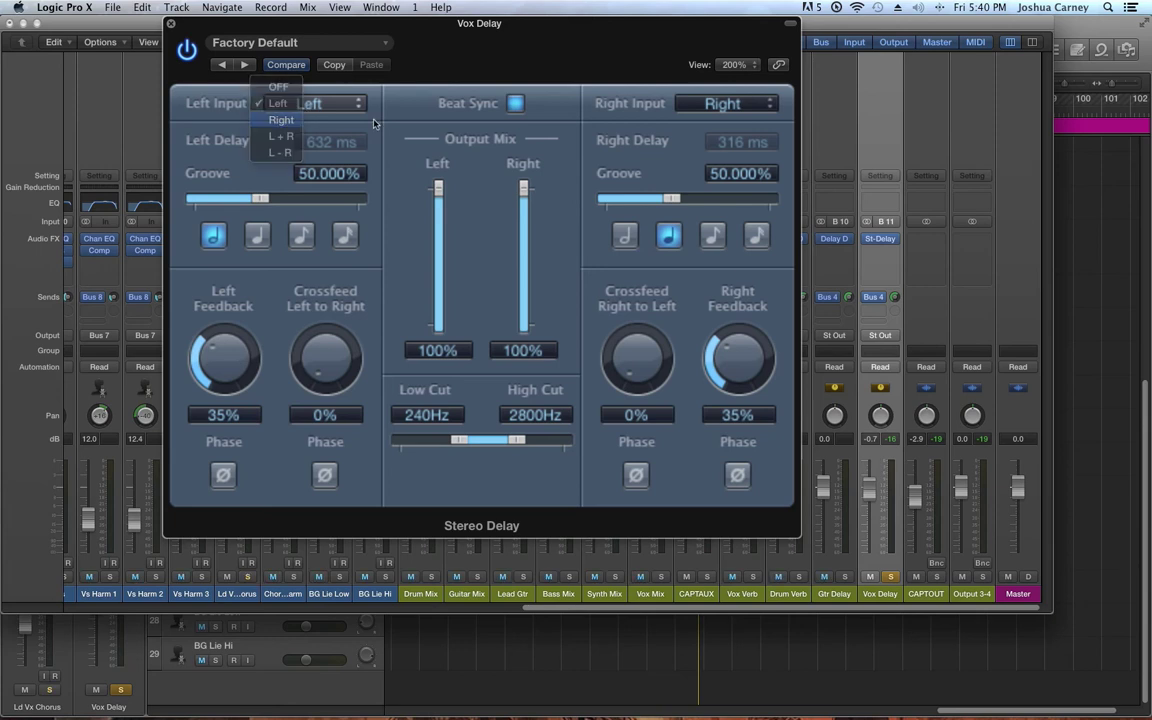
left_click(720, 104)
left_click(701, 87)
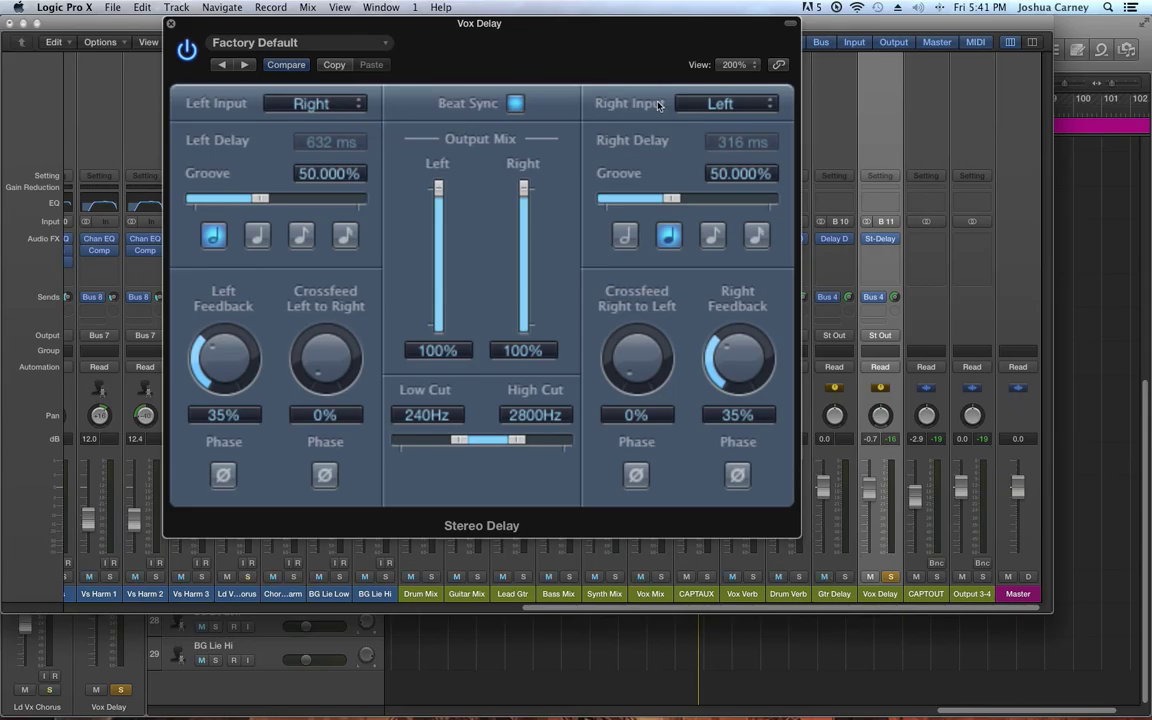
Return the delay's input channels to normal, setting the left input to Left and the right input to Right
left_click(362, 105)
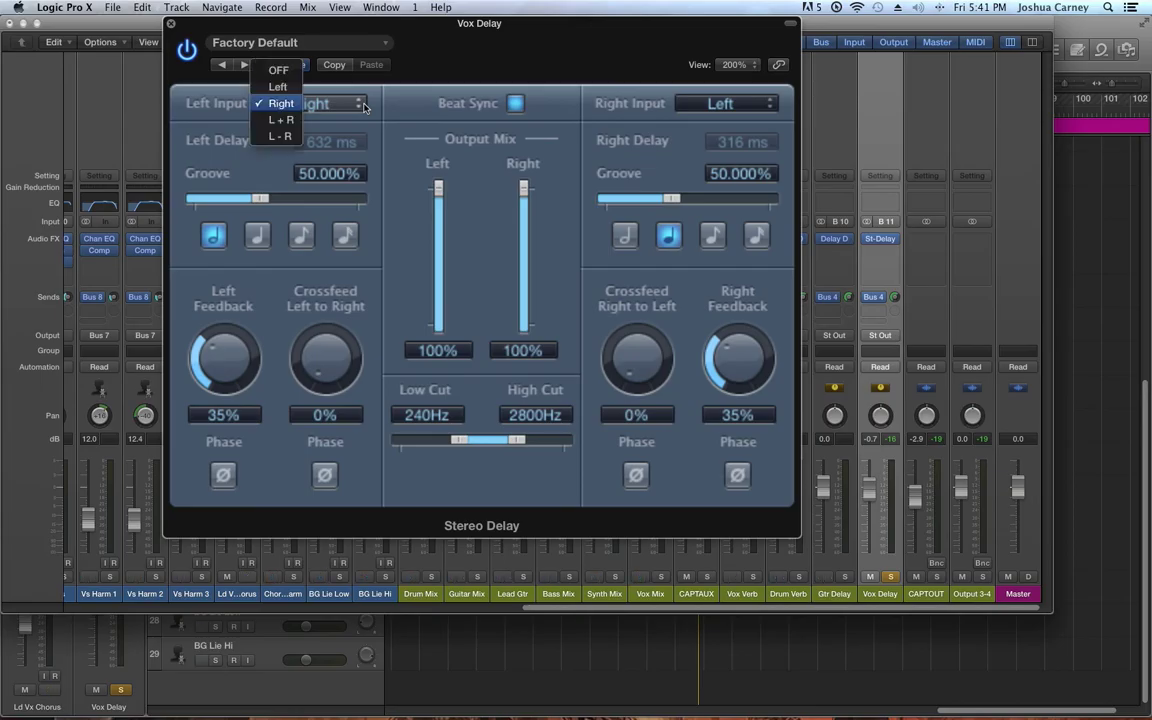
left_click(277, 87)
left_click(705, 104)
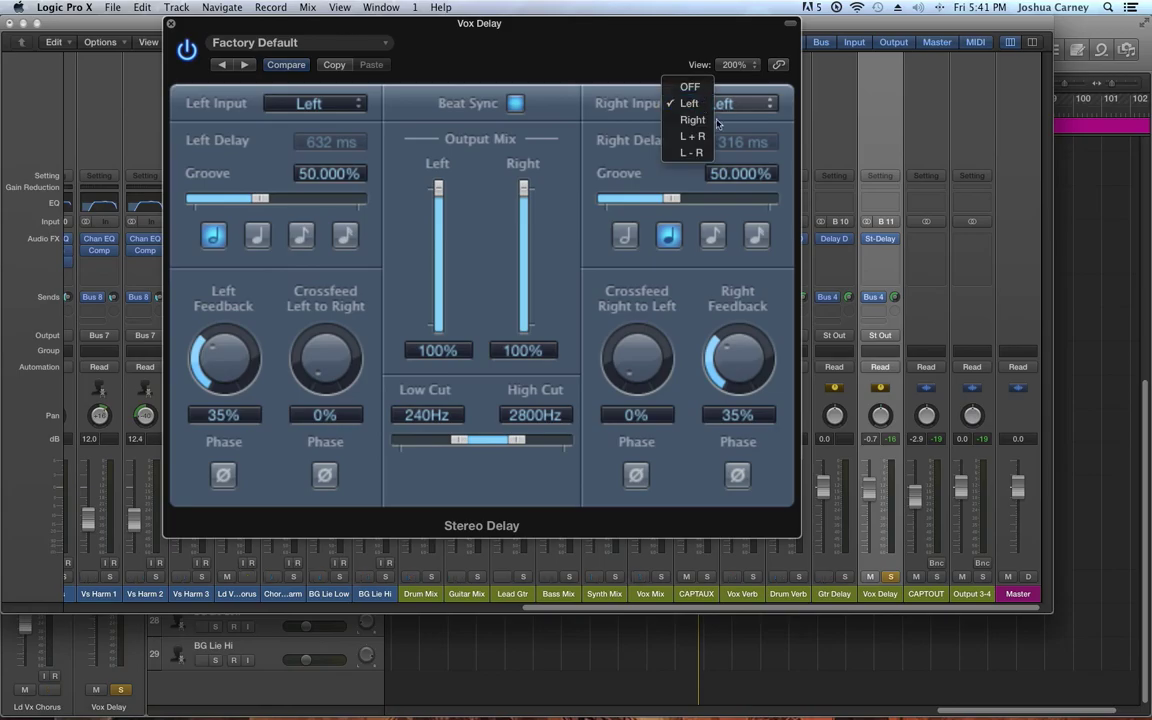
left_click(692, 119)
Try L - R on both delay inputs, with the low cut at 85 Hz and the high cut at 1900 Hz
left_click(339, 104)
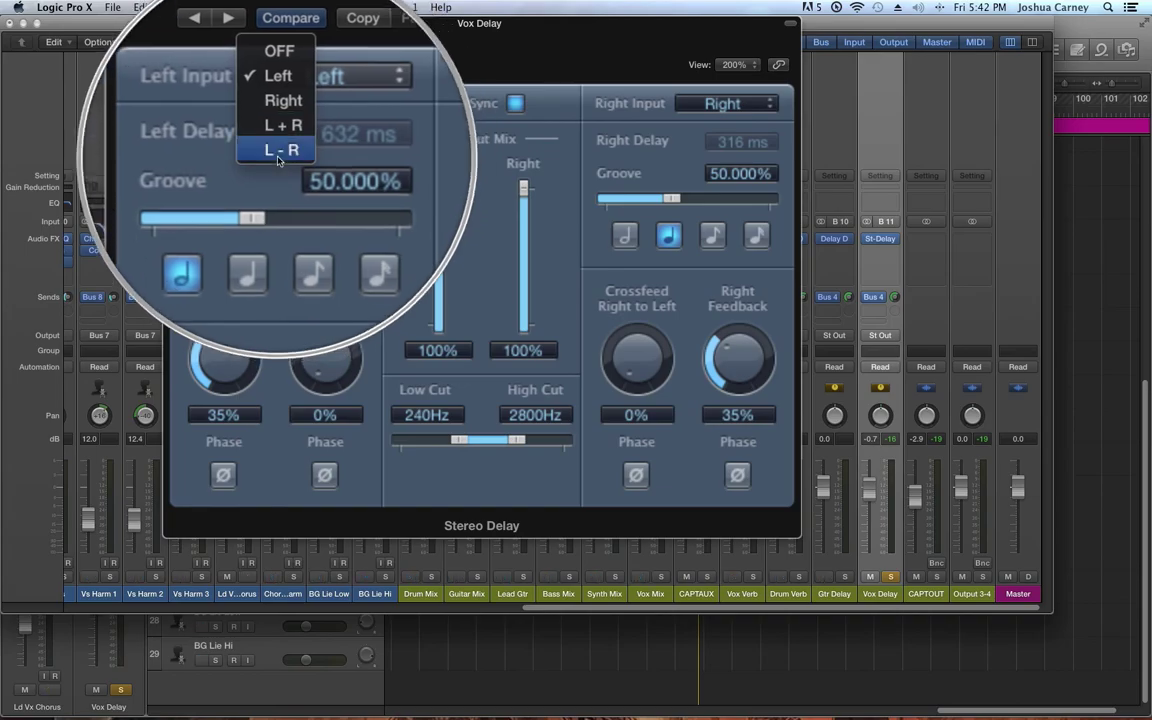
left_click(279, 156)
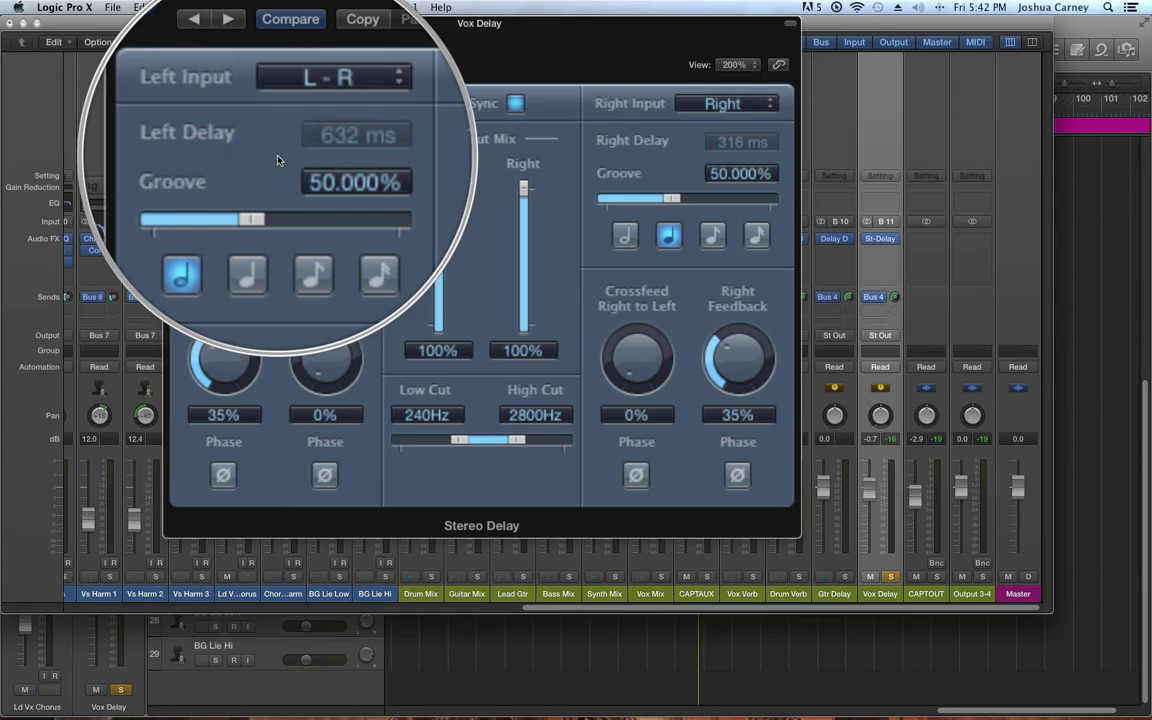
left_click(703, 103)
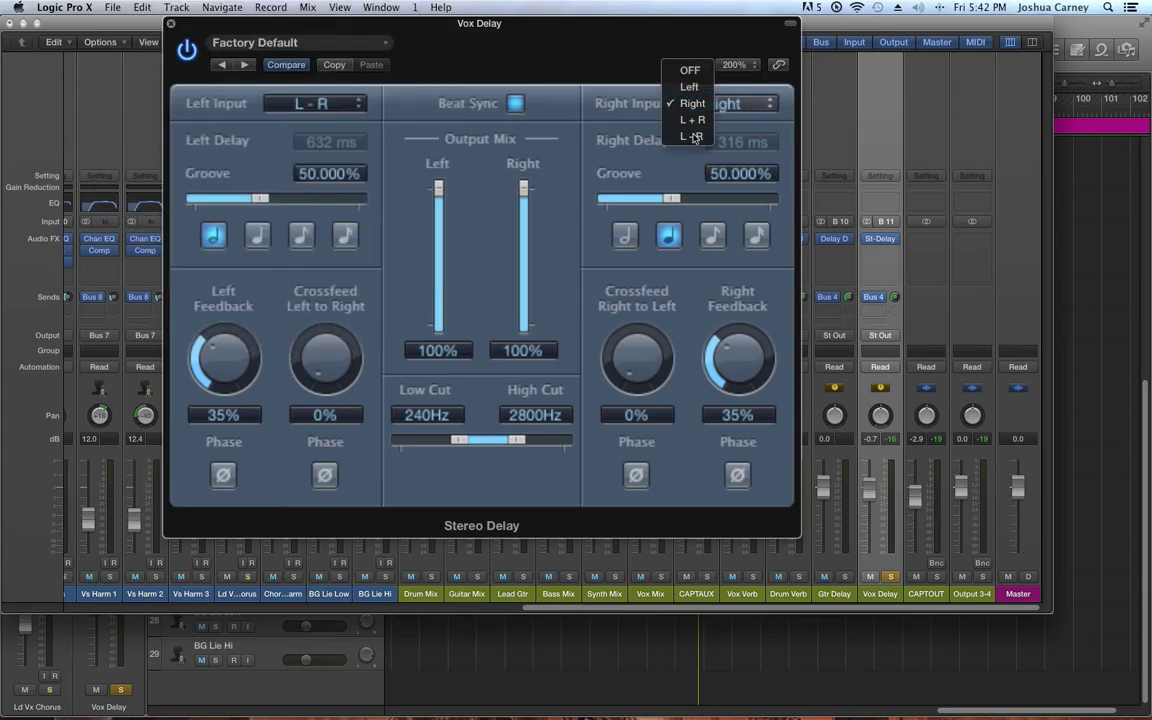
left_click(694, 137)
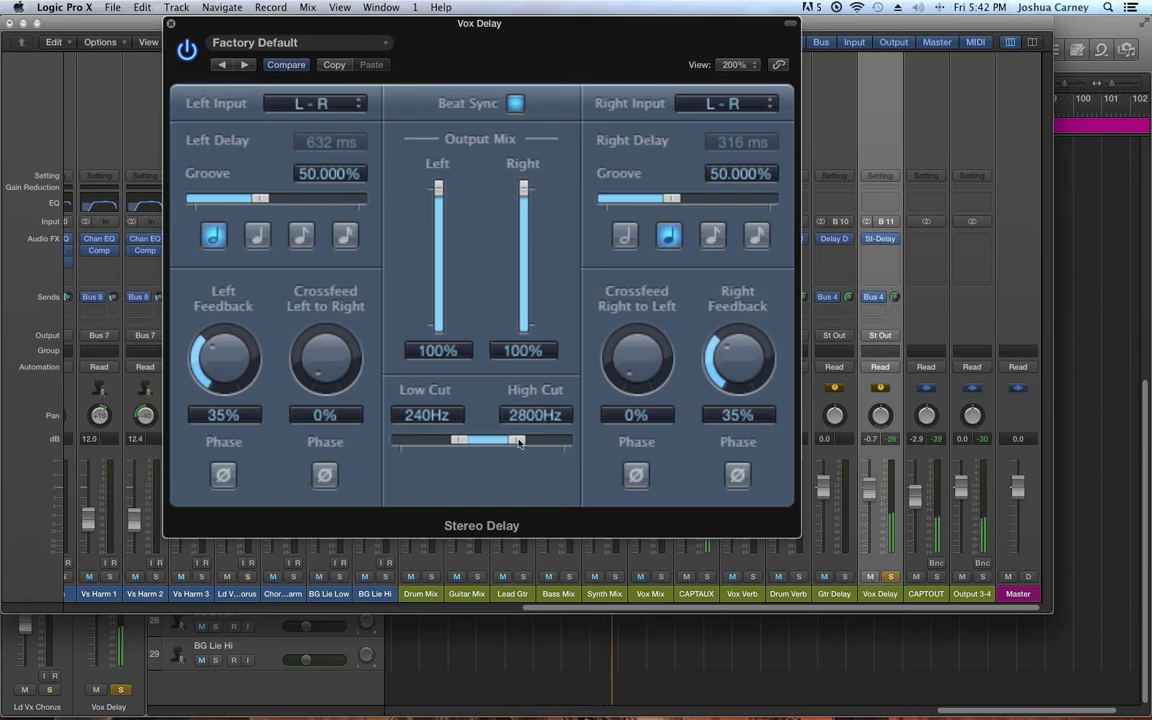
left_click_drag(517, 440, 529, 444)
mouse_move(458, 440)
left_mouse_down()
mouse_move(446, 441)
mouse_move(488, 443)
mouse_move(471, 443)
left_mouse_up()
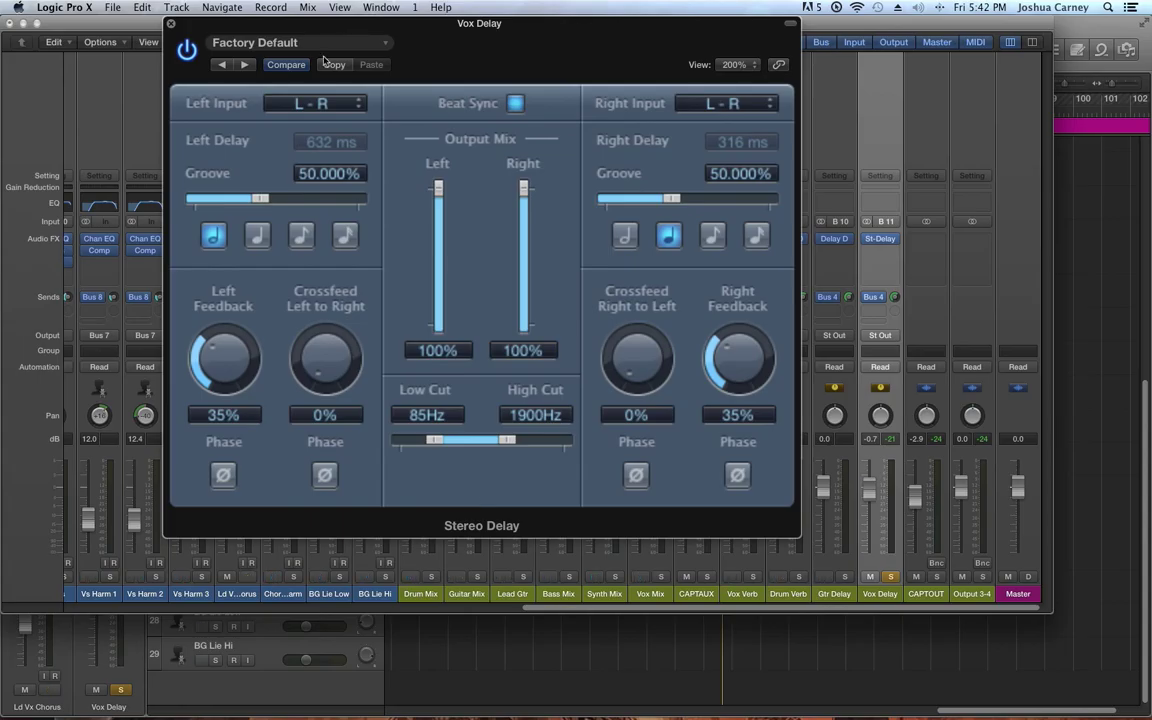
Set the left input to Left and the right input to Right, with a 160 Hz low cut and 3500 Hz high cut
left_click(283, 101)
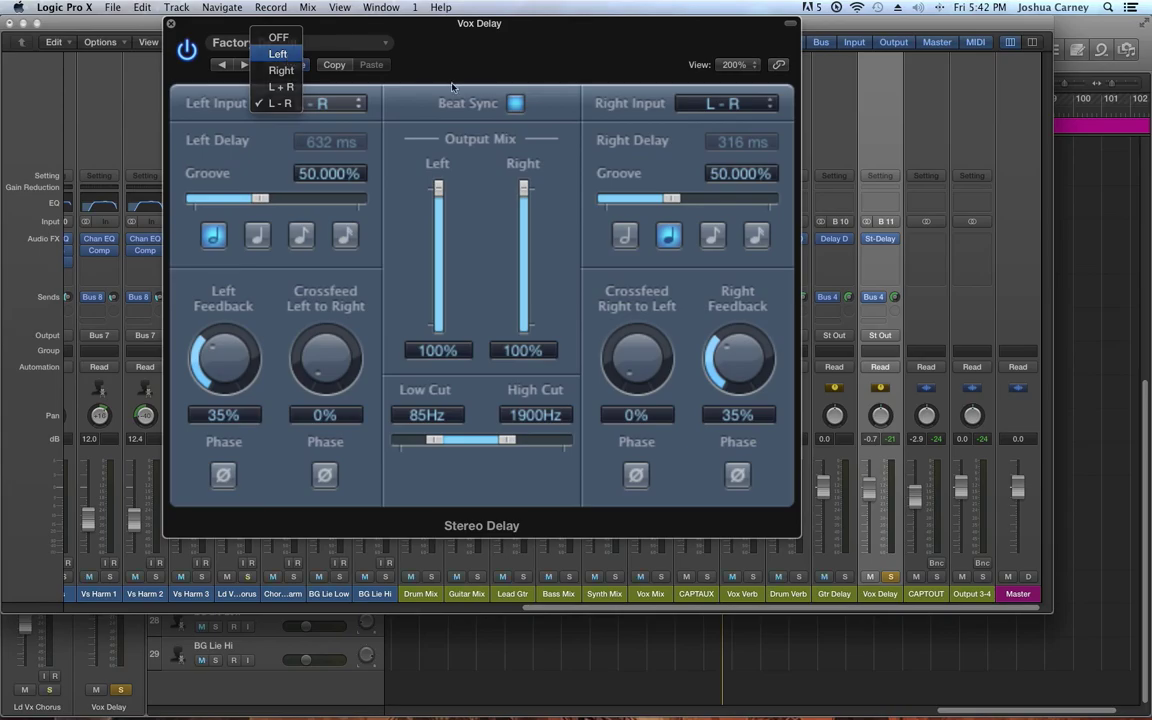
left_click(287, 57)
left_click(693, 103)
left_click(692, 70)
left_click_drag(473, 447, 490, 447)
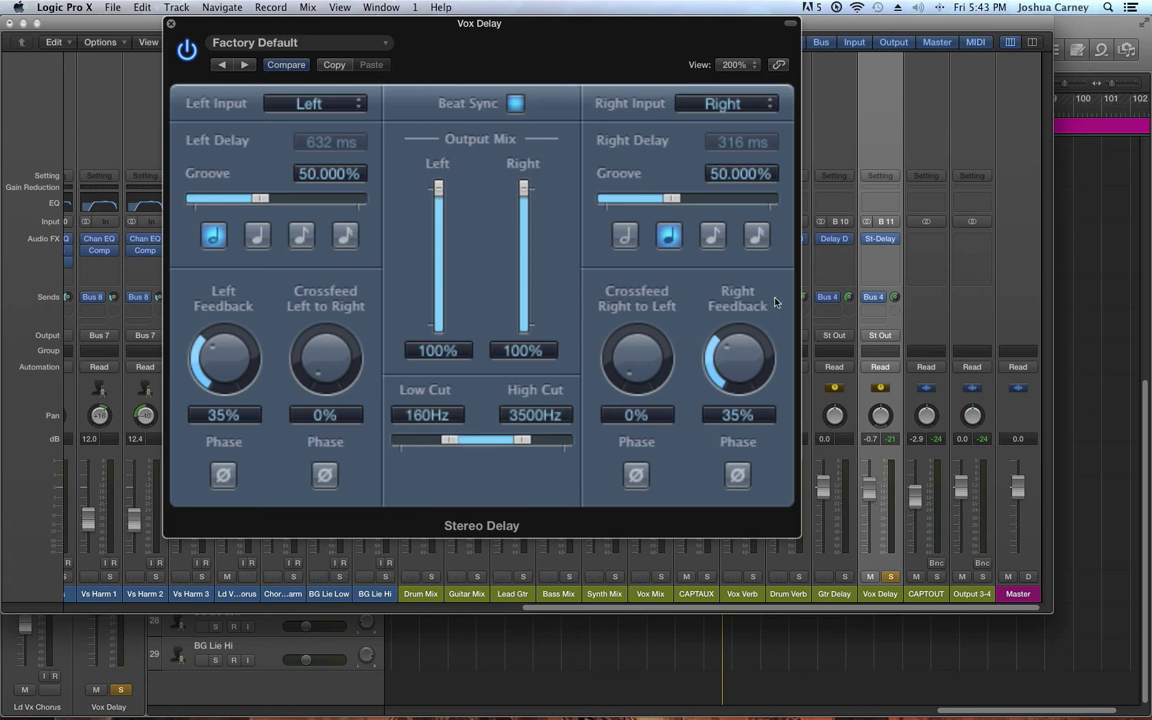
left_click_drag(515, 24, 493, 24)
left_click(287, 97)
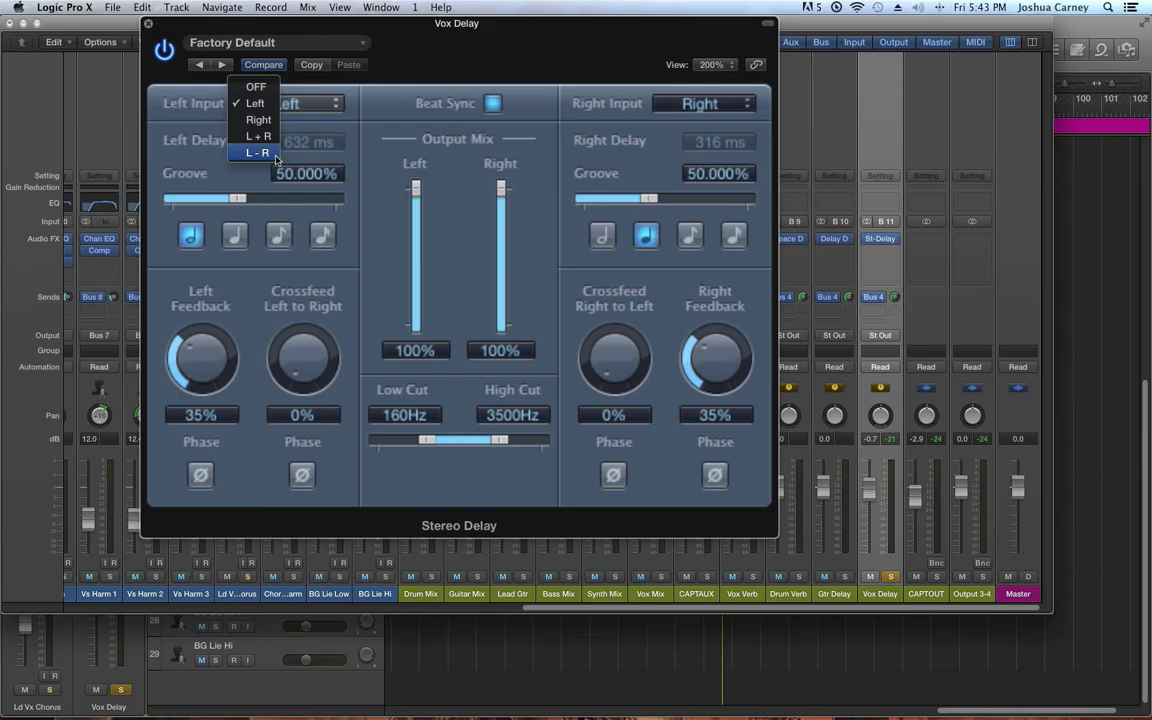
left_click(381, 68)
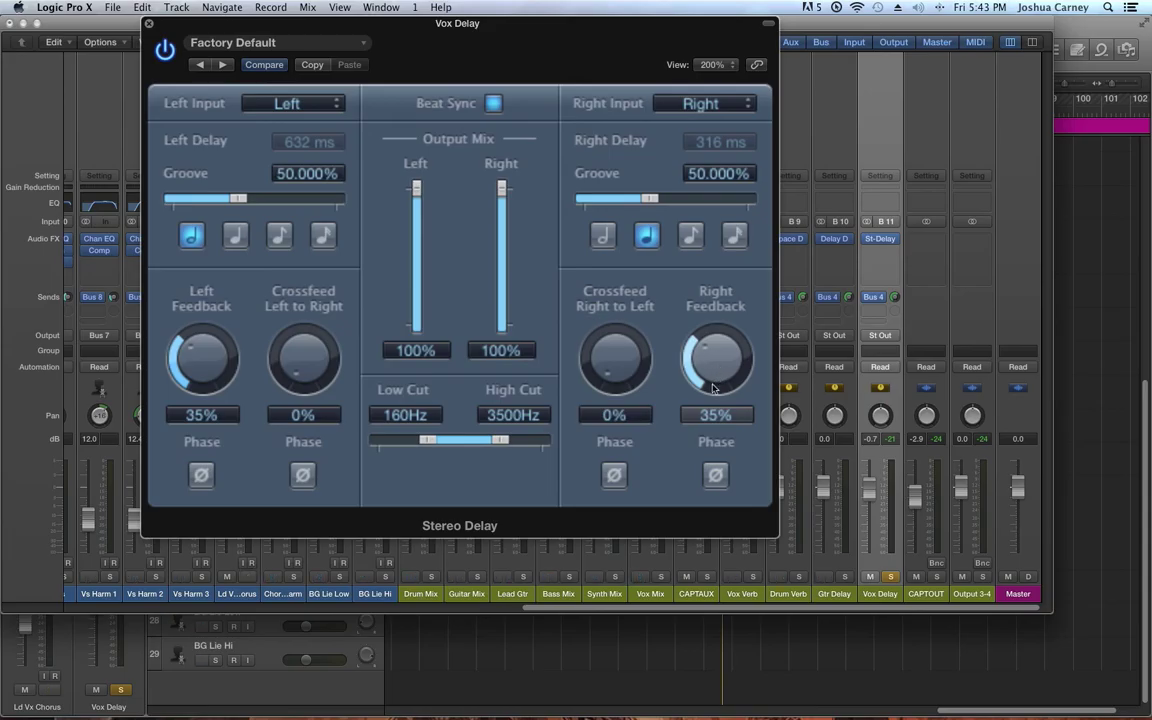
Try both feedback amounts at 0%, and set the left feedback to 40% and the right feedback to 35%
left_click_drag(713, 385, 722, 506)
left_click_drag(203, 362, 229, 523)
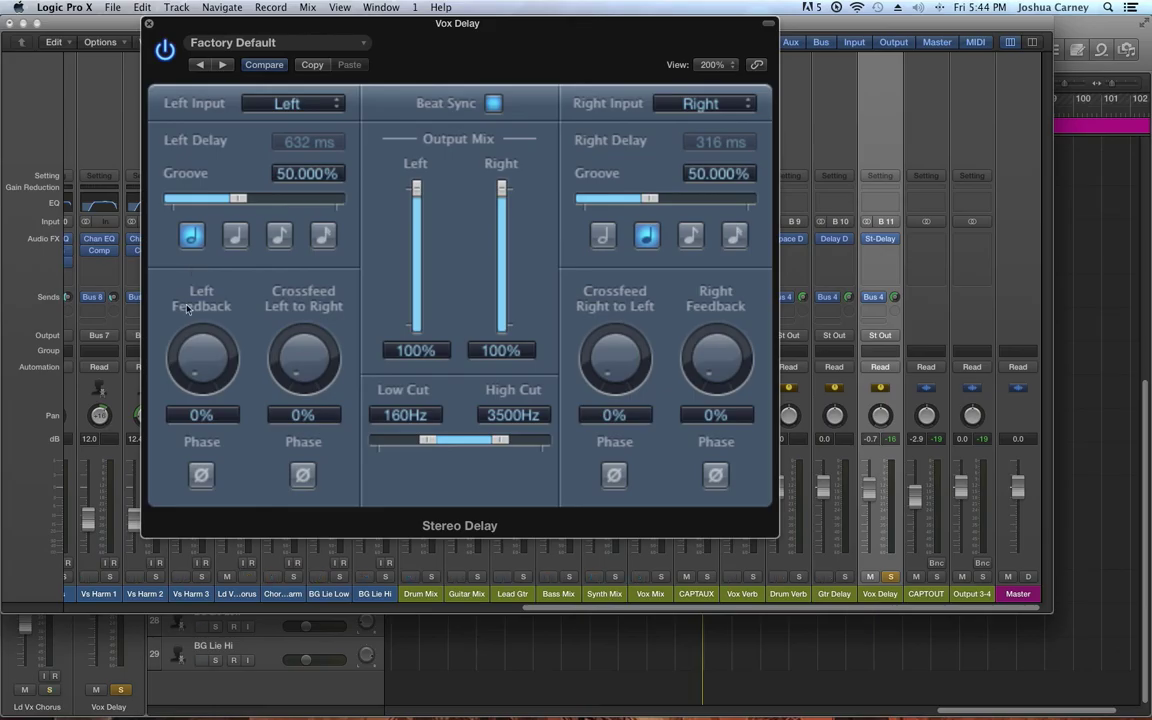
left_click_drag(186, 319, 209, 290)
left_click_drag(716, 330, 713, 294)
left_click_drag(222, 368, 228, 362)
left_click_drag(727, 358, 722, 357)
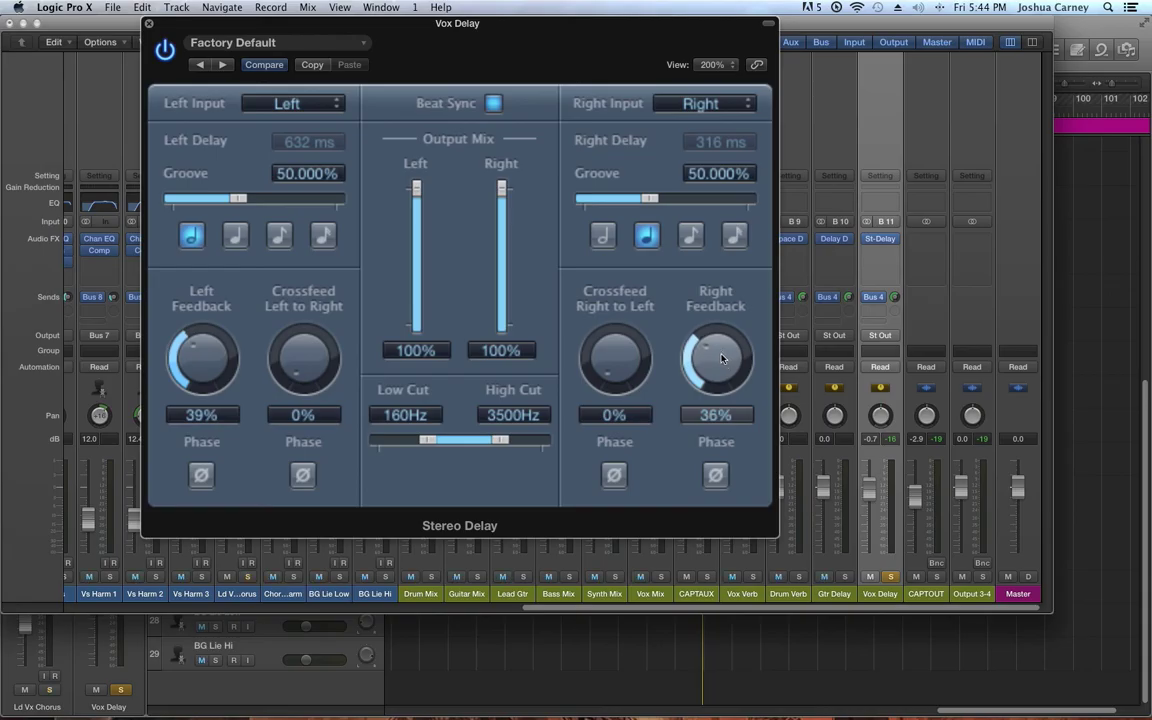
left_click_drag(206, 360, 209, 371)
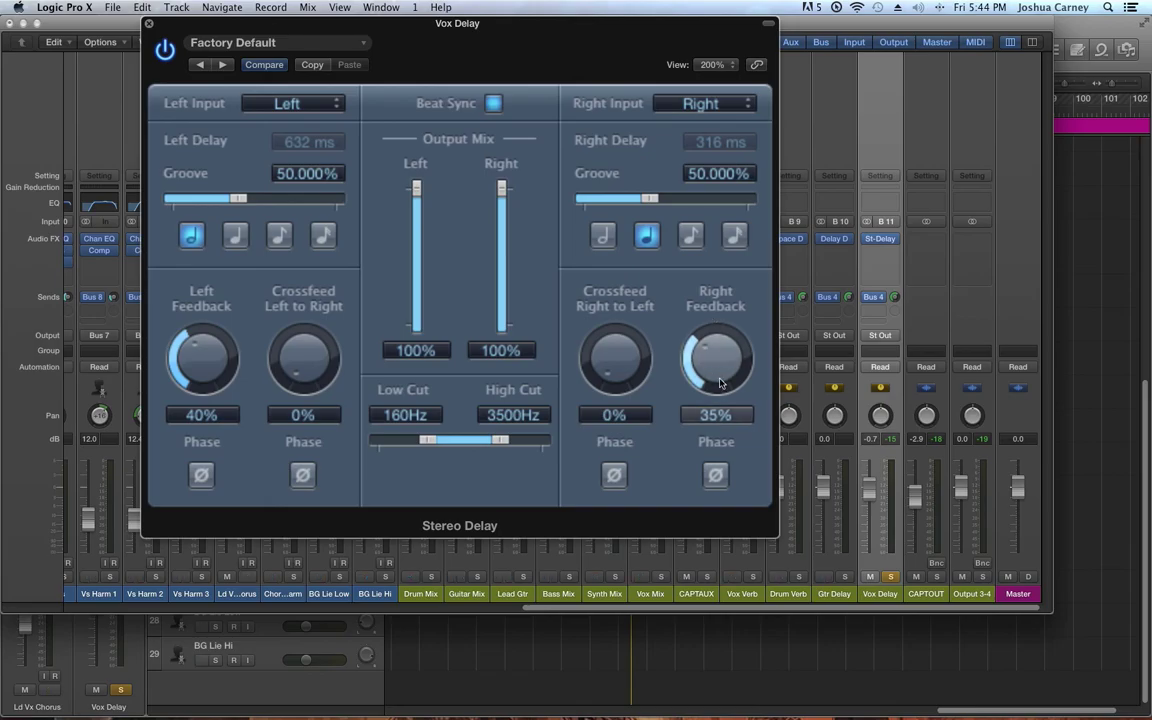
Try both feedback amounts at 99%, returning the left feedback to 40% and the right feedback to 35%
left_click_drag(720, 383, 685, 232)
left_click_drag(202, 358, 210, 105)
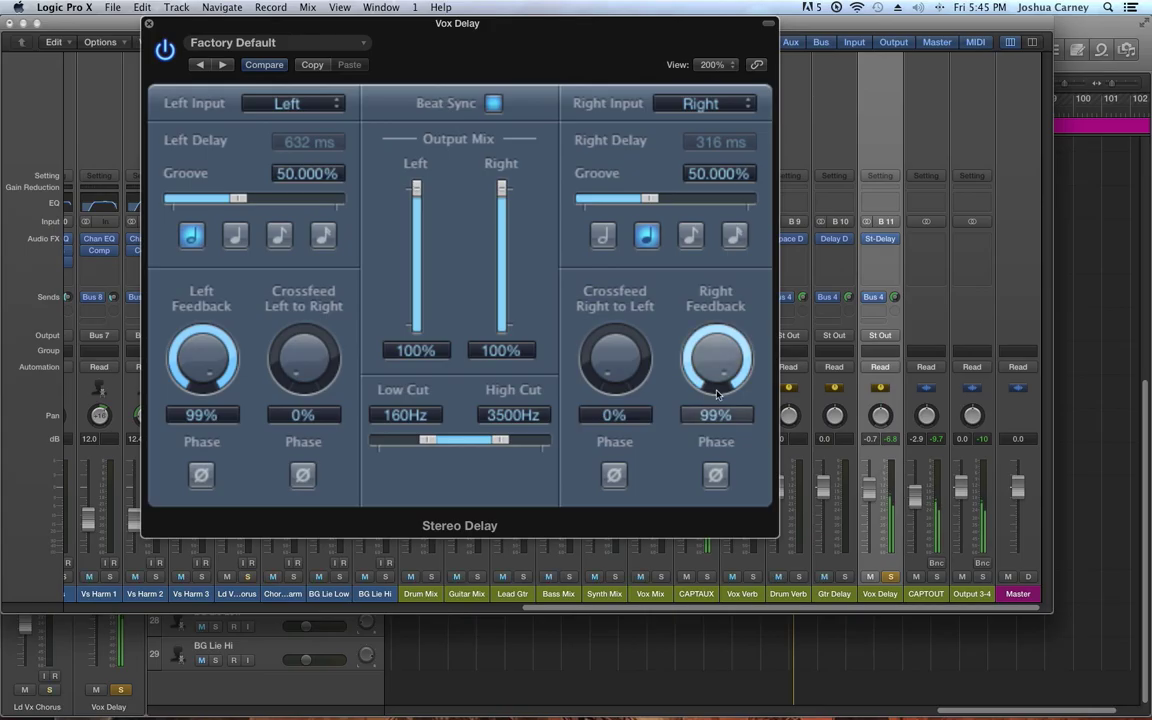
left_click_drag(716, 393, 437, 431)
left_click_drag(202, 358, 277, 534)
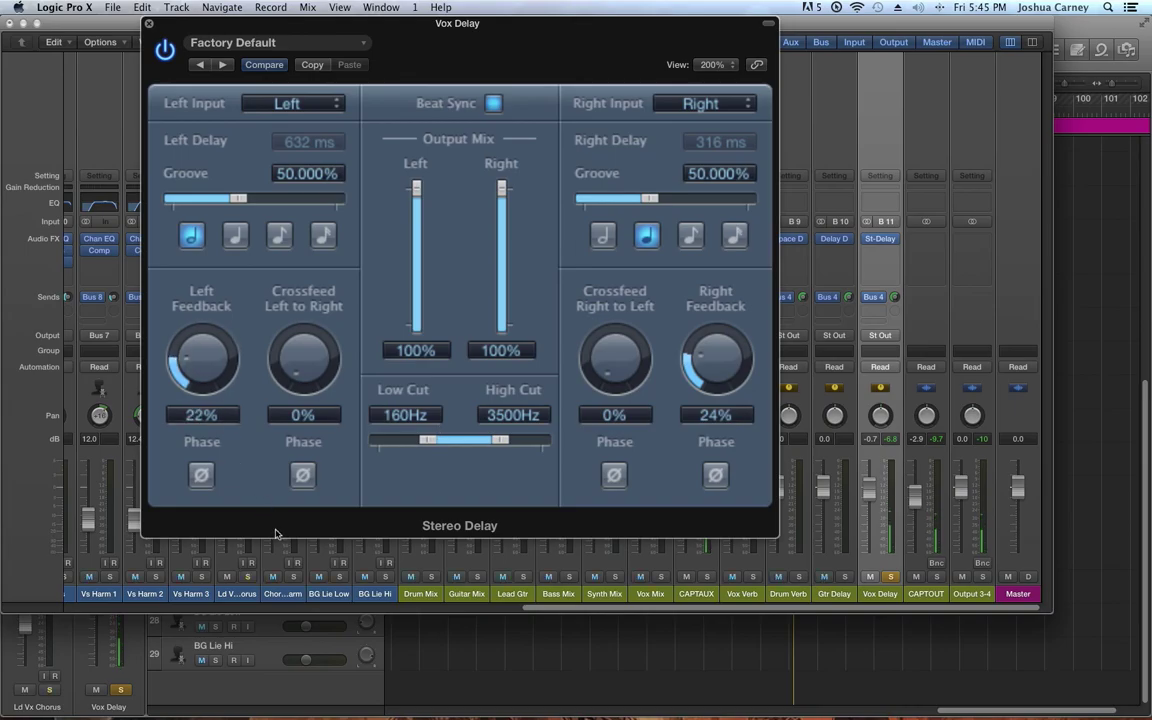
left_click_drag(211, 363, 238, 326)
left_click_drag(726, 361, 727, 340)
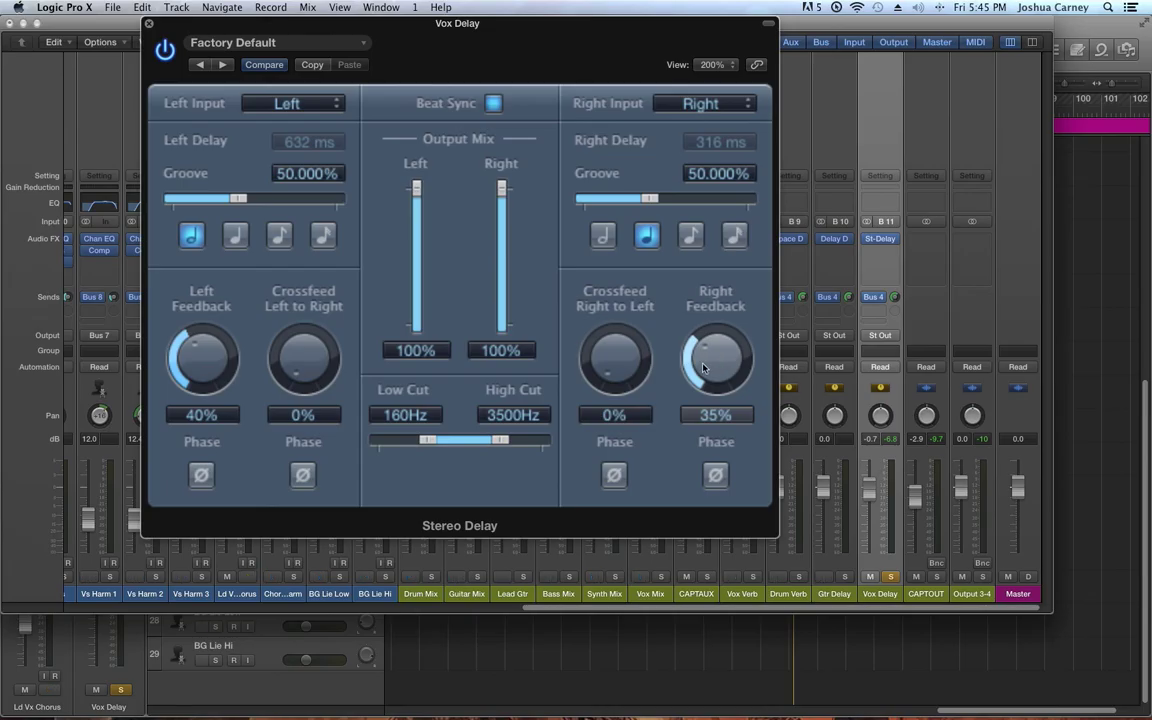
Try the right-to-left crossfeed at 24% and 33%, and reset both crossfeeds to 0%
left_click_drag(650, 356, 660, 339)
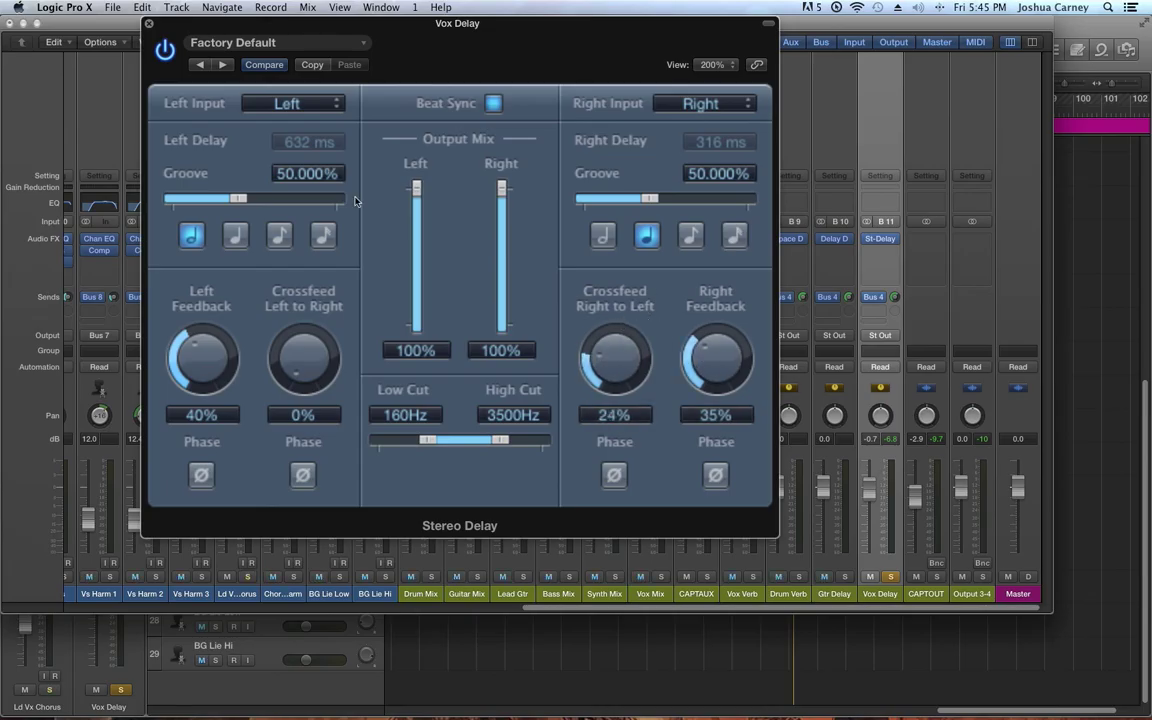
left_click_drag(282, 336, 289, 304)
left_click_drag(300, 362, 323, 422)
left_click_drag(615, 358, 623, 400)
left_click_drag(611, 367, 612, 332)
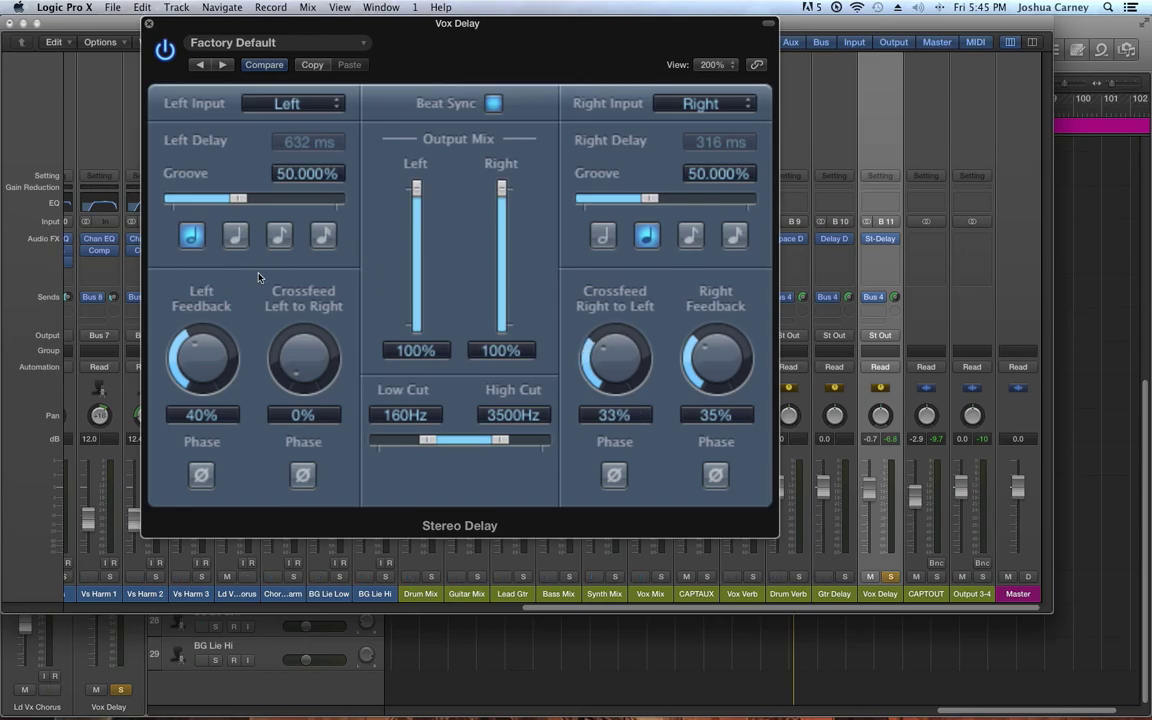
left_click_drag(614, 360, 633, 466)
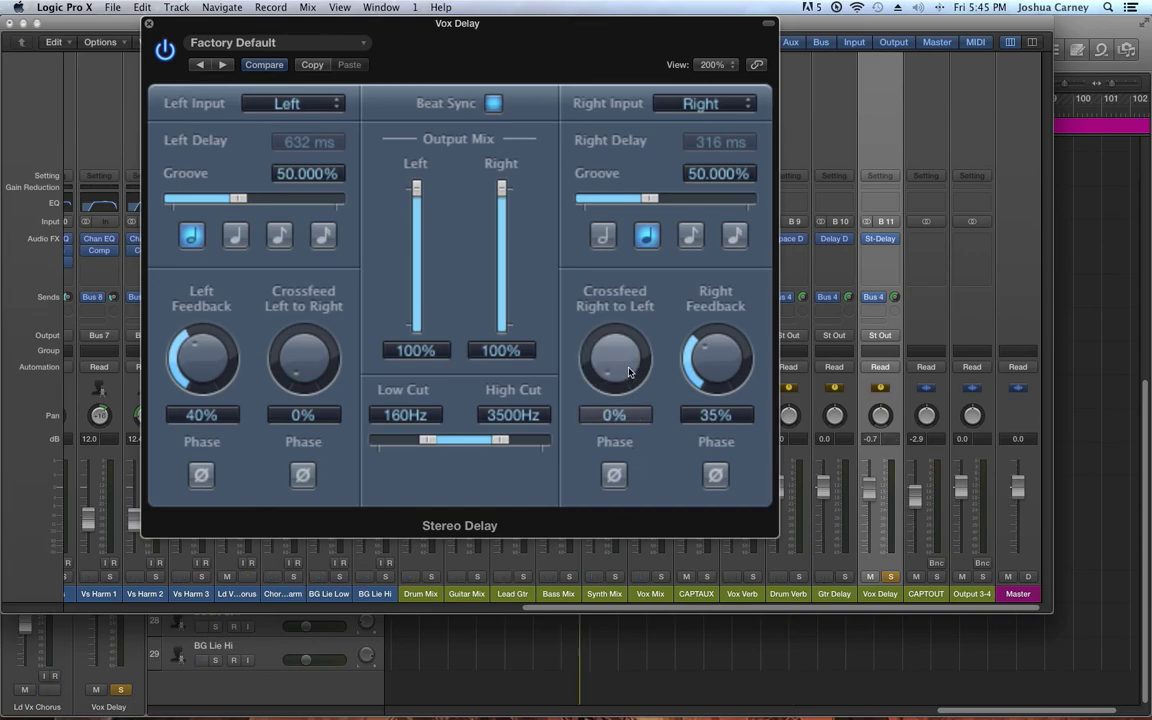
Try the right-to-left crossfeed at 54%, and settle on 10% for it and 13% for the left-to-right crossfeed
left_click_drag(628, 372, 608, 257)
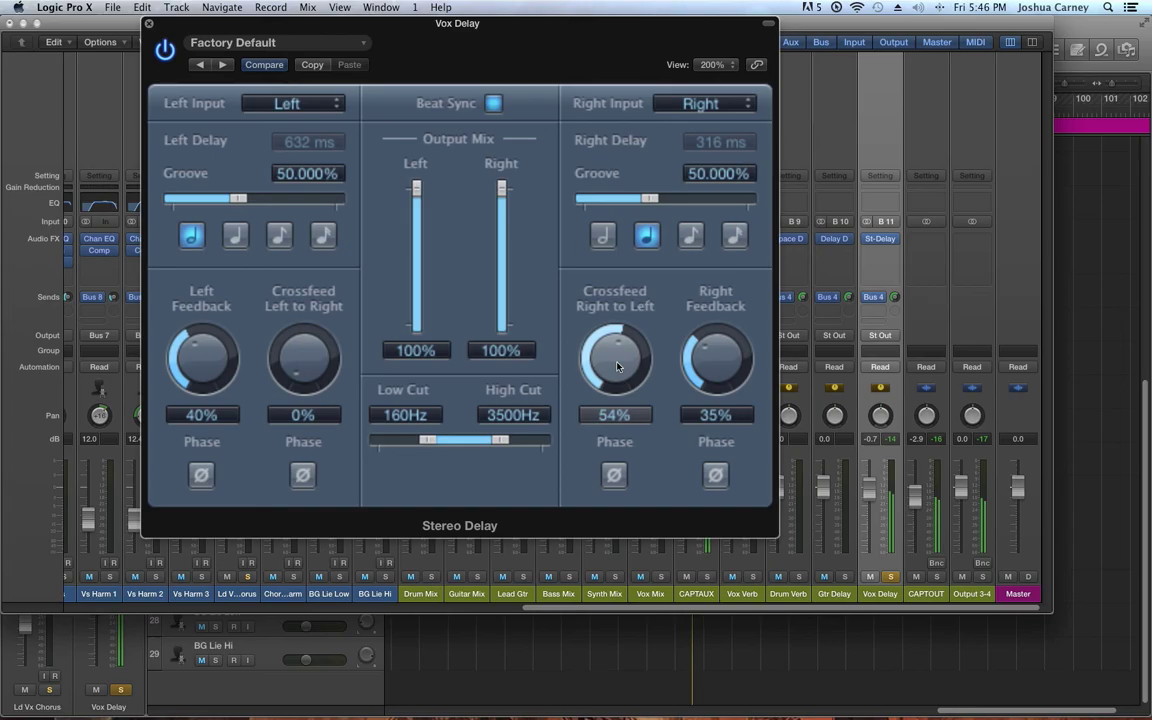
left_click(614, 476)
left_click(614, 476)
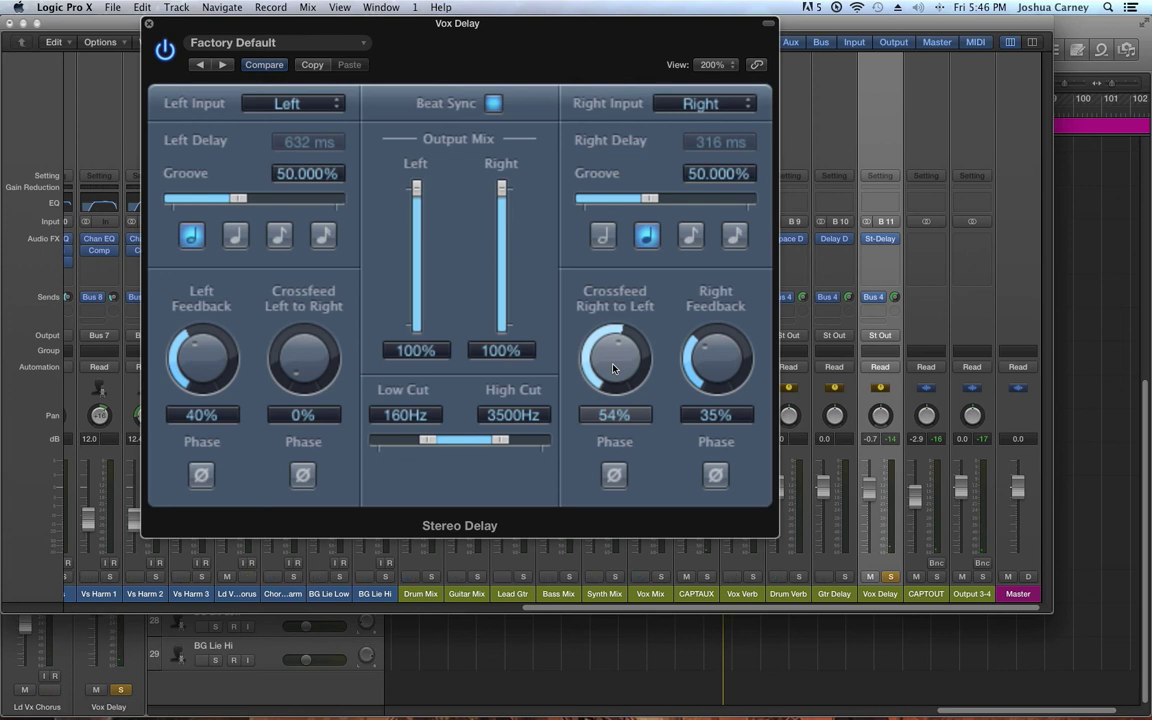
left_click_drag(566, 342, 644, 442)
left_click_drag(328, 369, 297, 312)
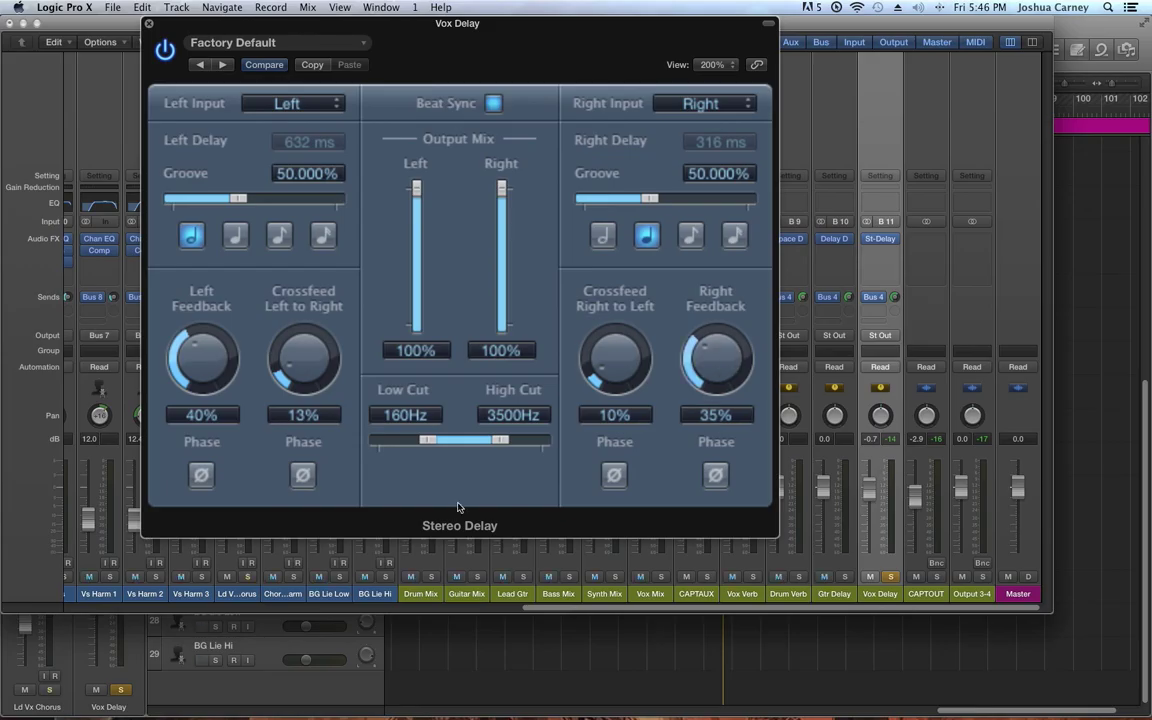
Try inverting the phase of both feedbacks and both crossfeeds, leaving only the left feedback inverted
left_click(201, 475)
left_click(302, 476)
left_click(614, 476)
left_click(715, 477)
left_click(715, 477)
left_click(614, 476)
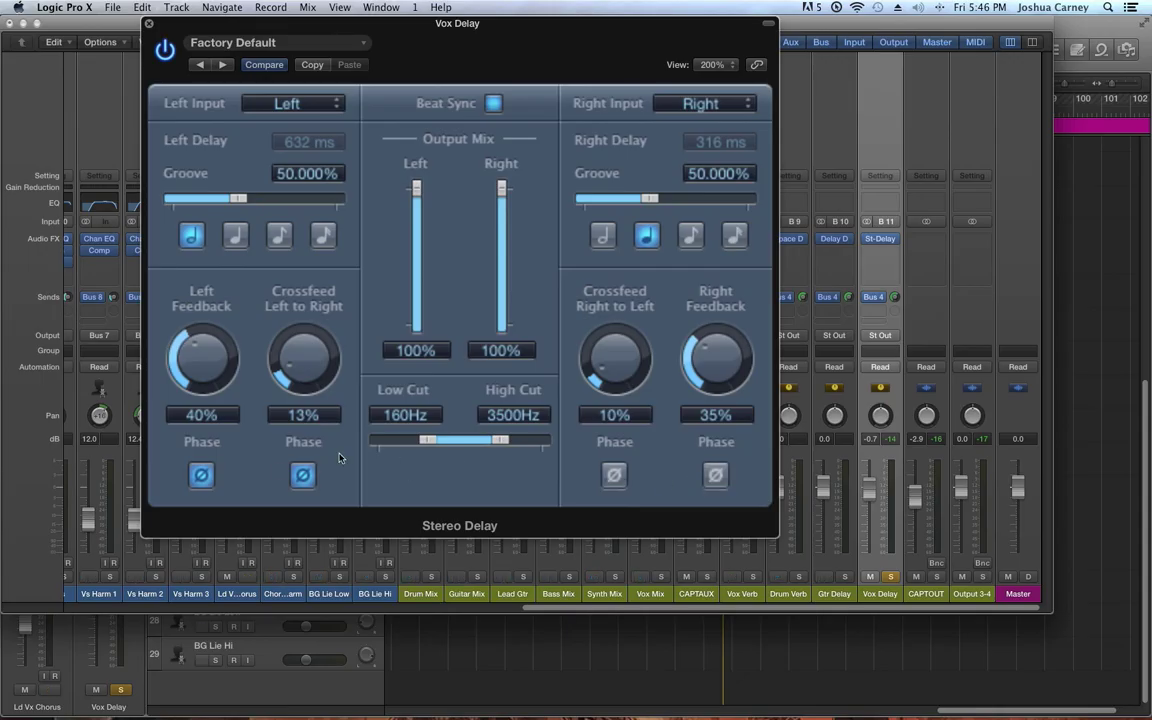
left_click(204, 478)
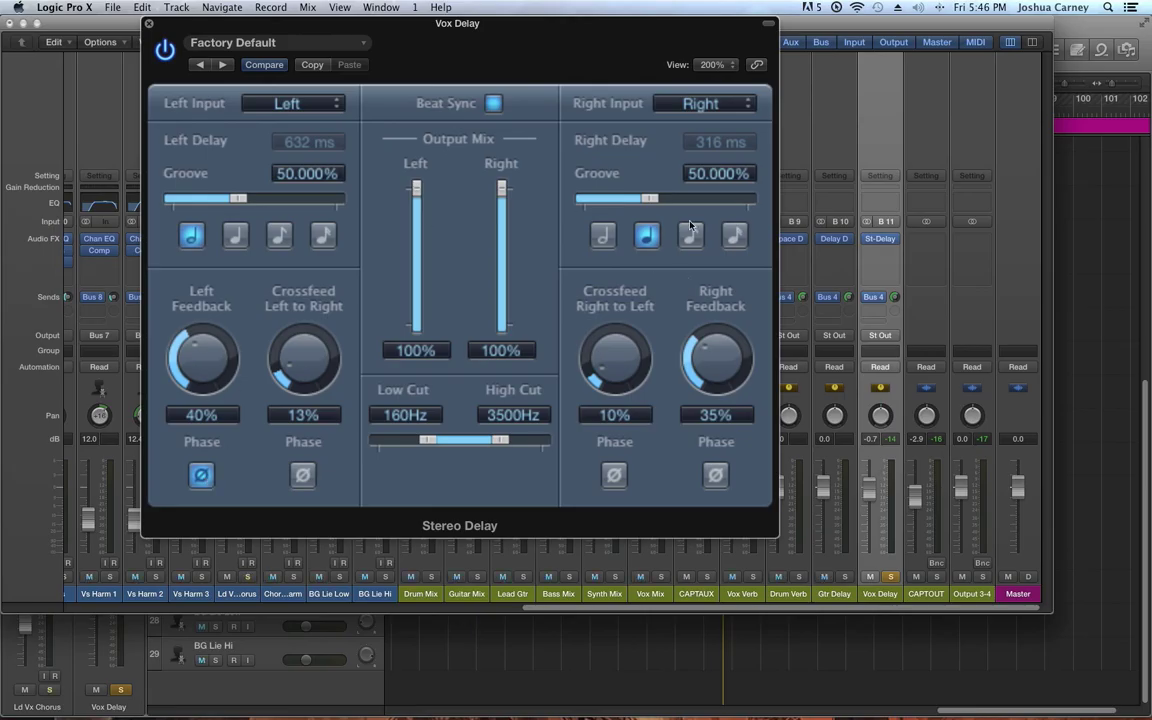
Set the left delay to a quarter note, the left-to-right crossfeed to 17% and the right-to-left crossfeed to 13%
left_click(234, 238)
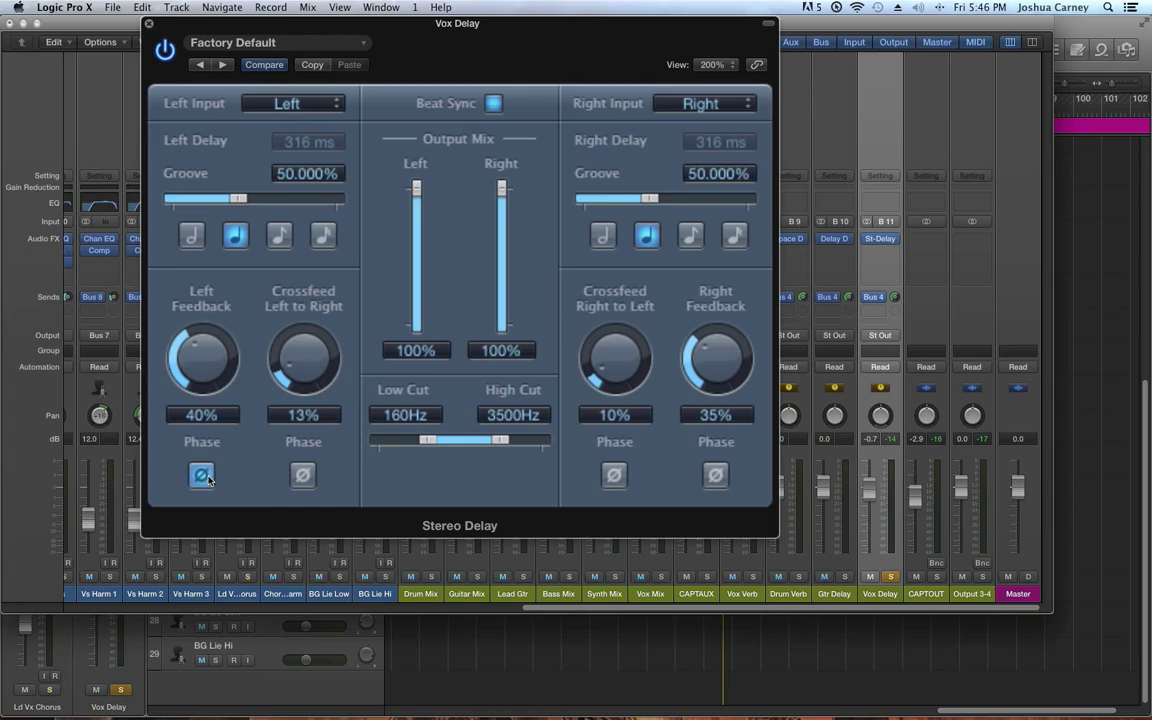
left_click_drag(303, 376, 303, 354)
mouse_move(617, 362)
left_mouse_down()
mouse_move(617, 343)
mouse_move(620, 382)
left_mouse_up()
left_click_drag(303, 358, 303, 378)
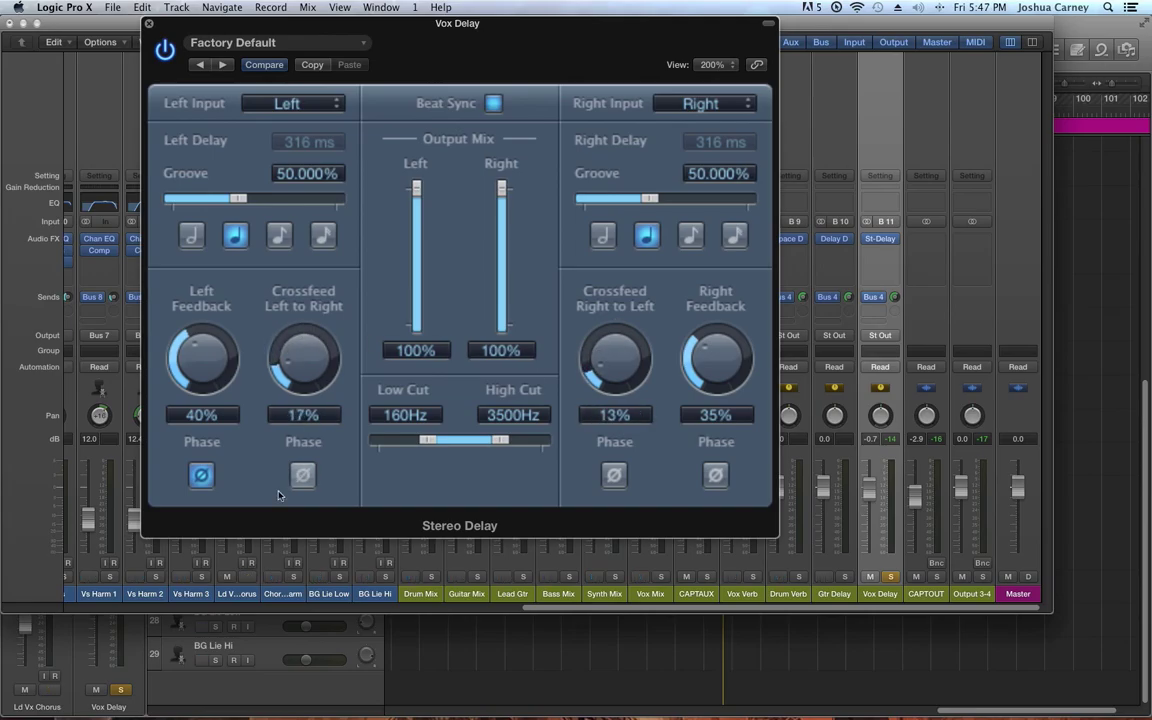
Turn off the left feedback's phase inversion, and toggle the right feedback and left-to-right crossfeed phase on and off
left_click(201, 475)
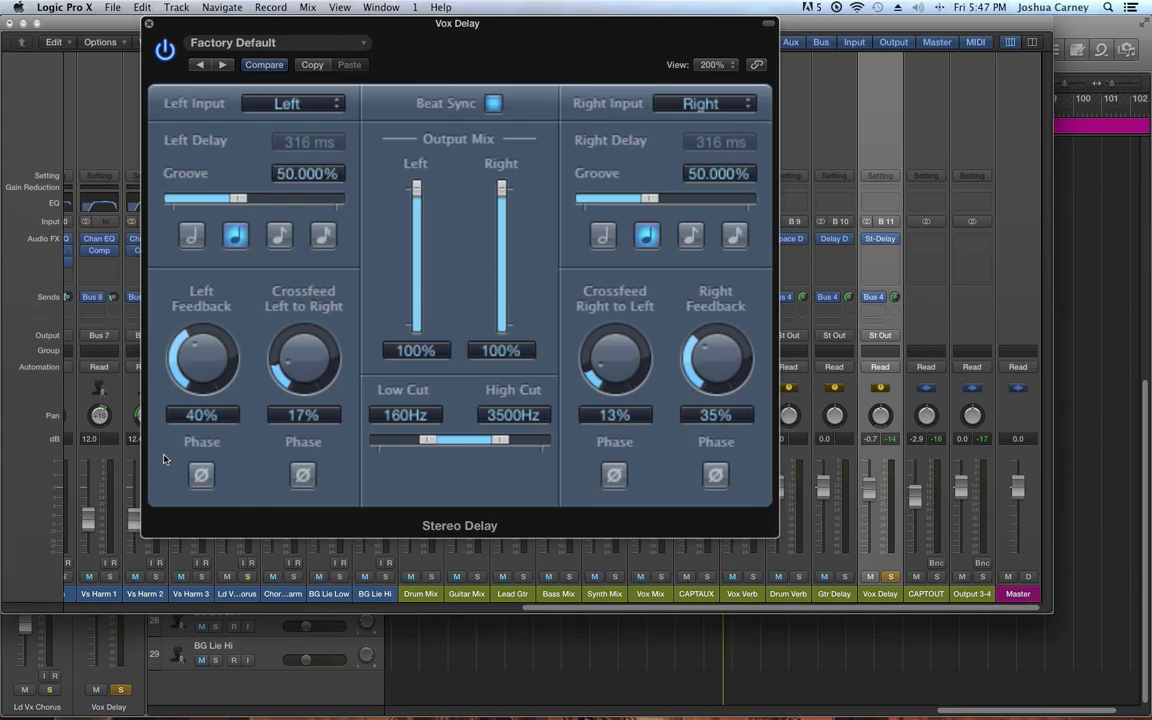
left_click(716, 476)
left_click(714, 476)
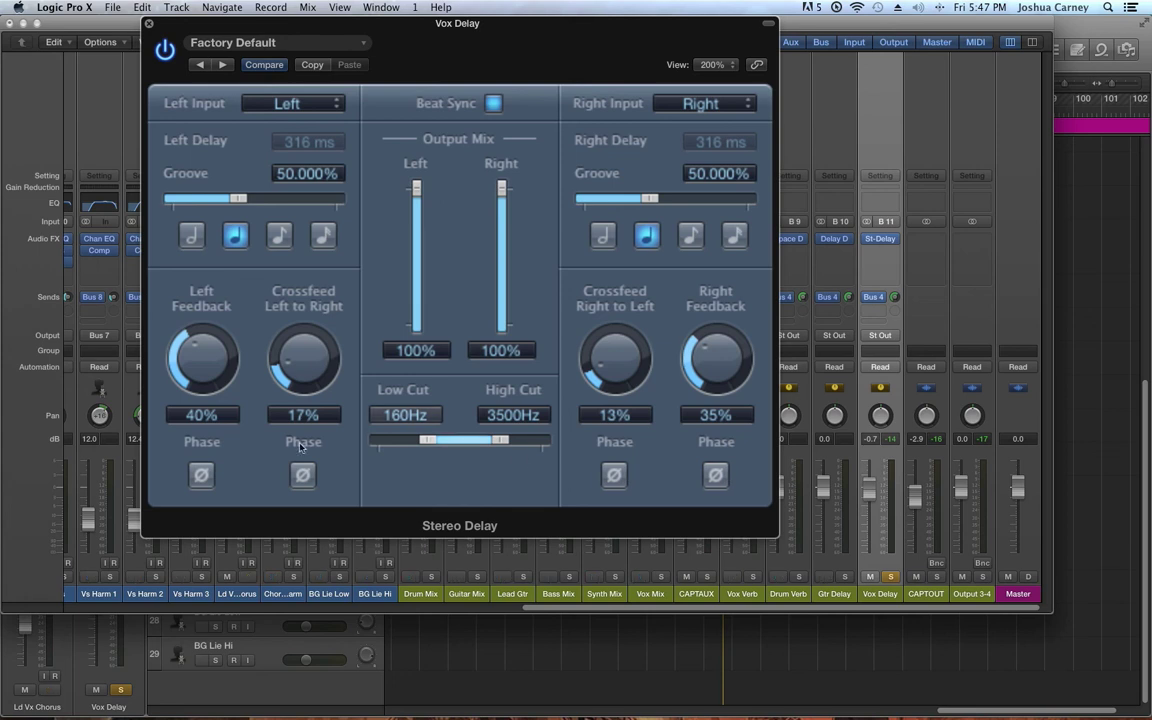
left_click(303, 475)
left_click(303, 476)
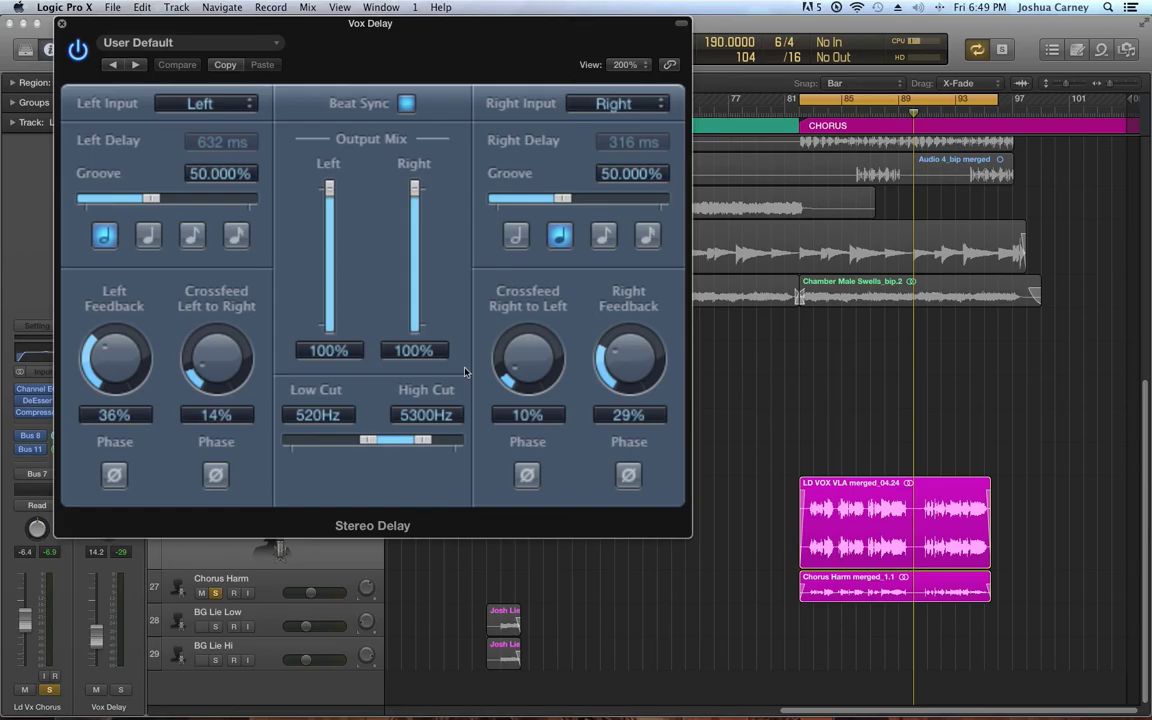
Compare the bus sends to the vocal delay on the Chorus Harm and Ld Vx Chorus tracks
left_click(250, 579)
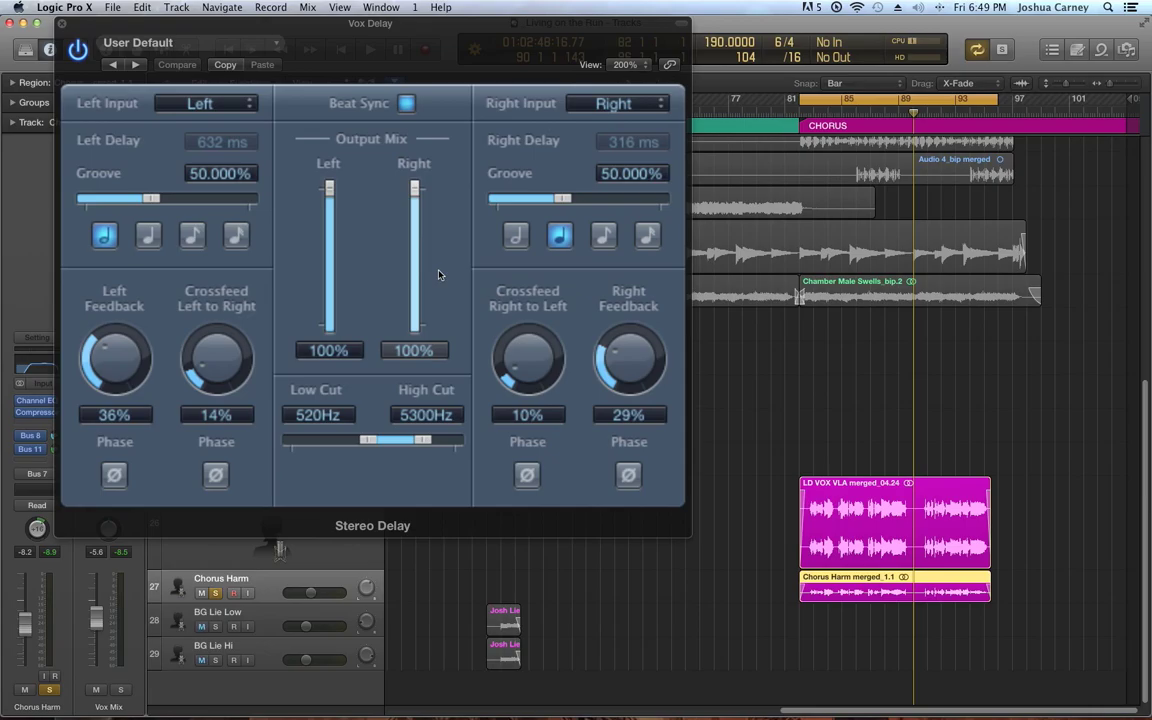
left_click_drag(255, 32, 500, 32)
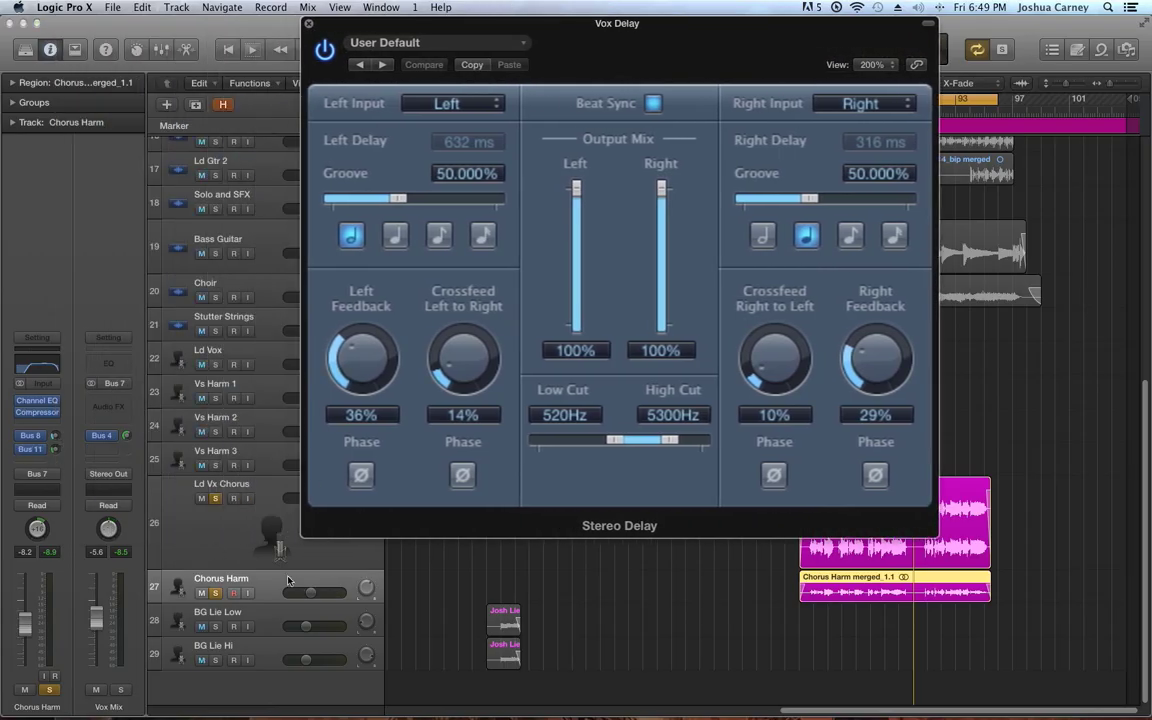
left_click(228, 492)
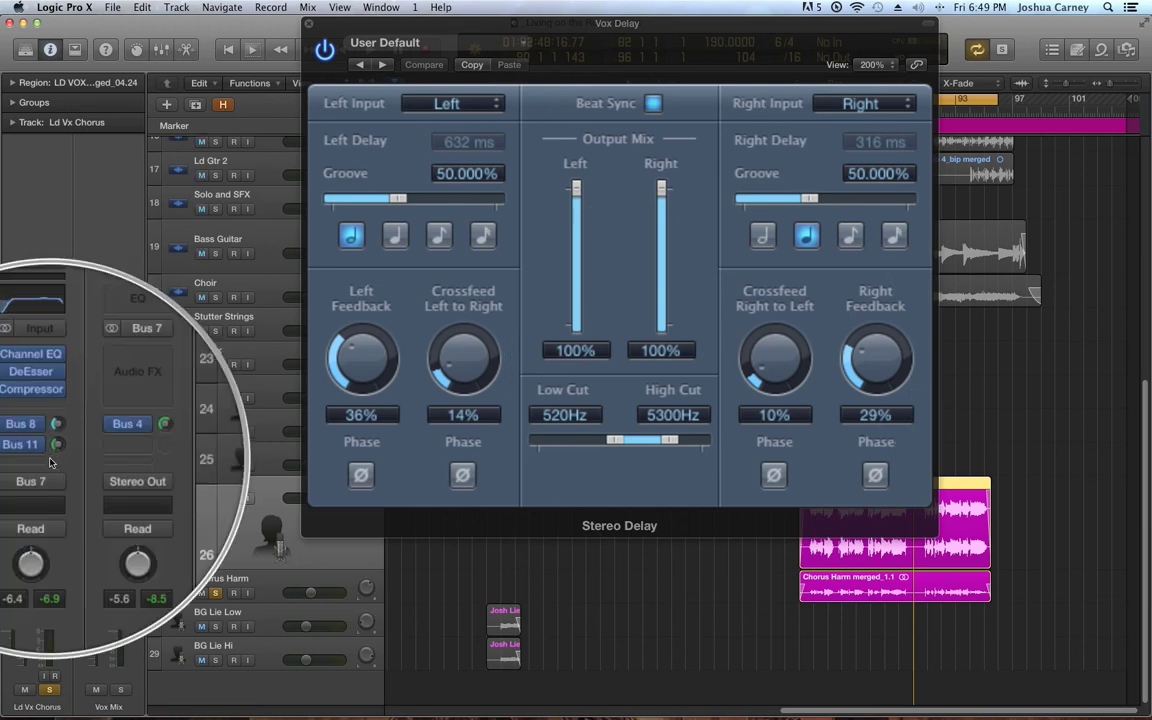
left_click(240, 580)
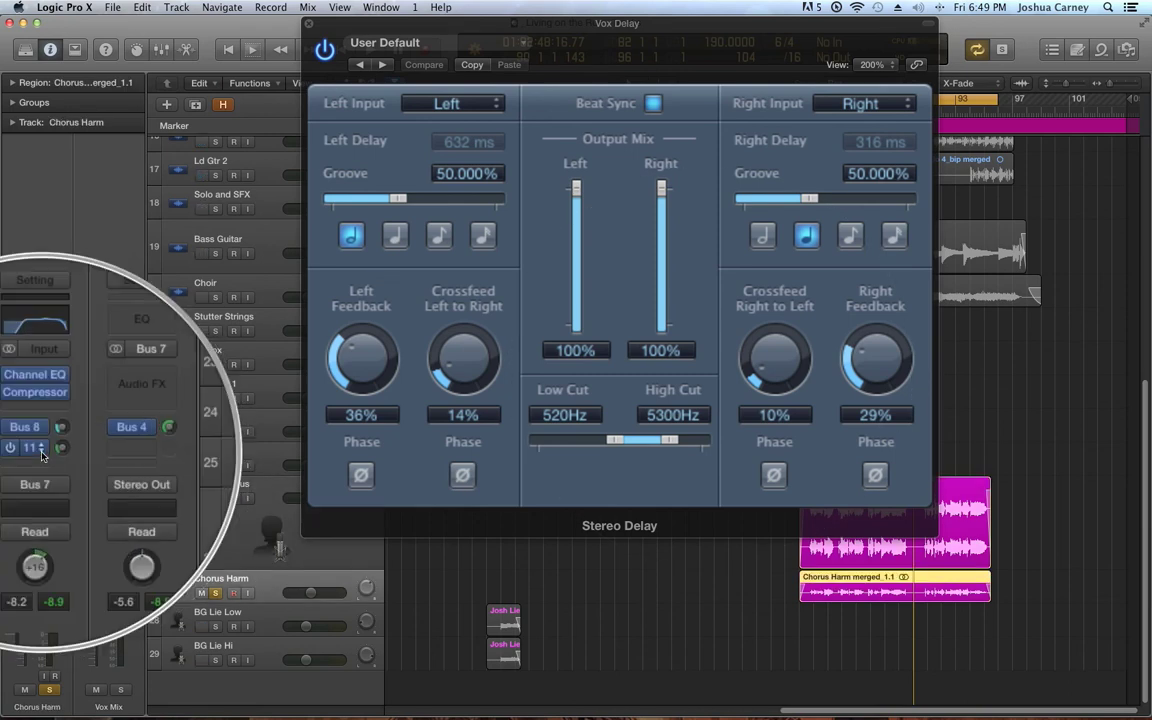
left_click(207, 471)
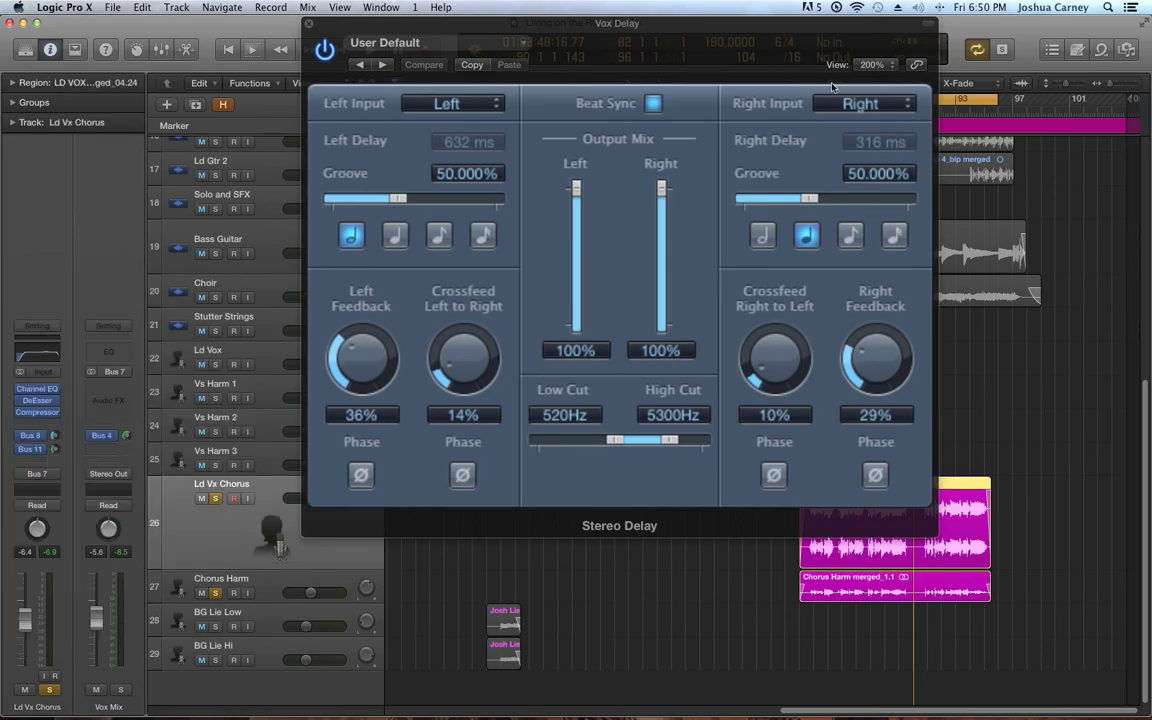
Play the soloed chorus vocals with the delay, uncovering the chorus regions and turning cycle mode off
left_click_drag(812, 35, 605, 29)
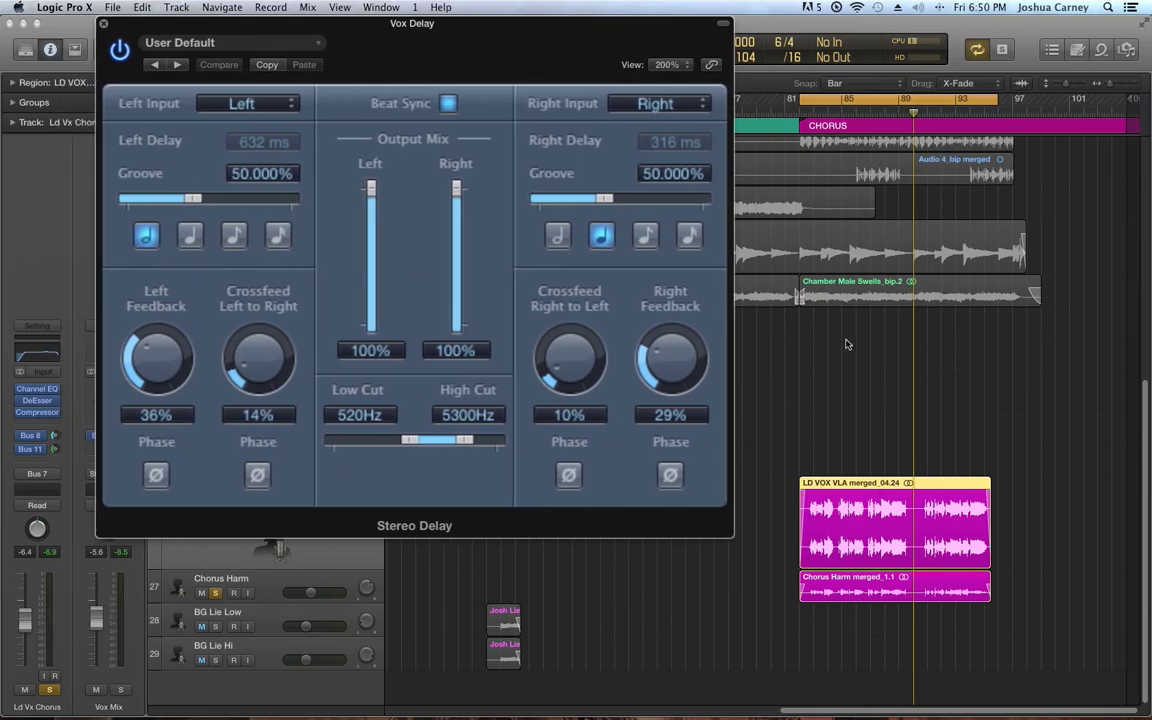
key("space")
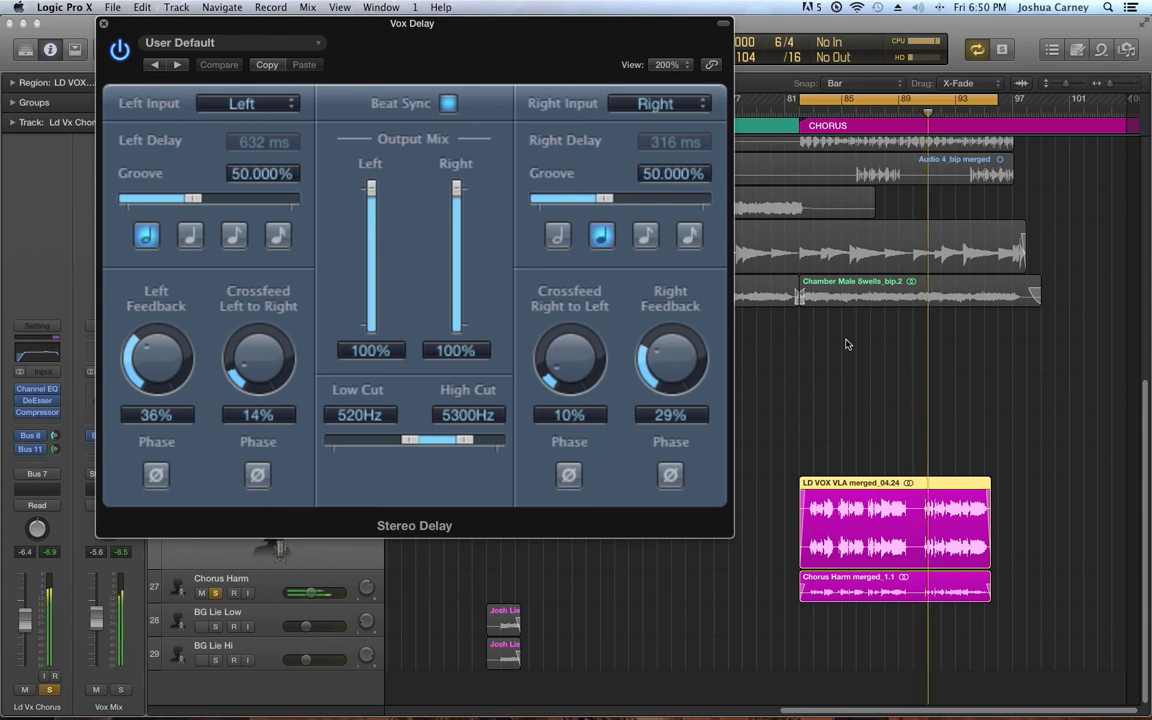
key("c")
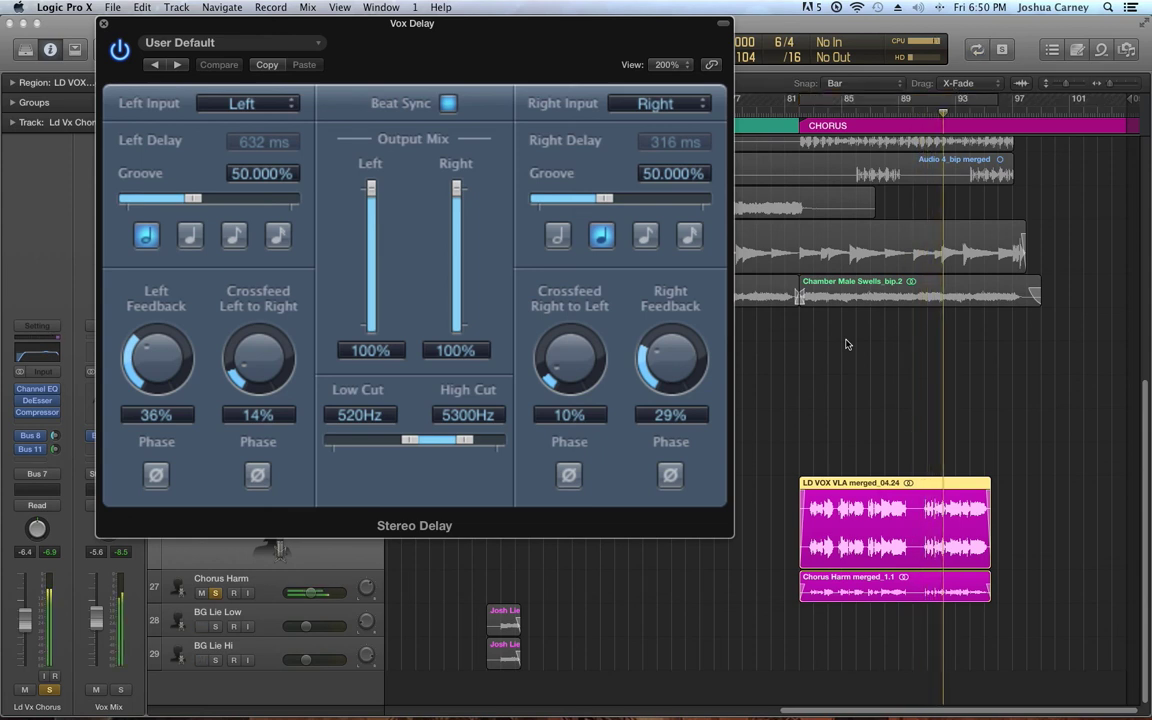